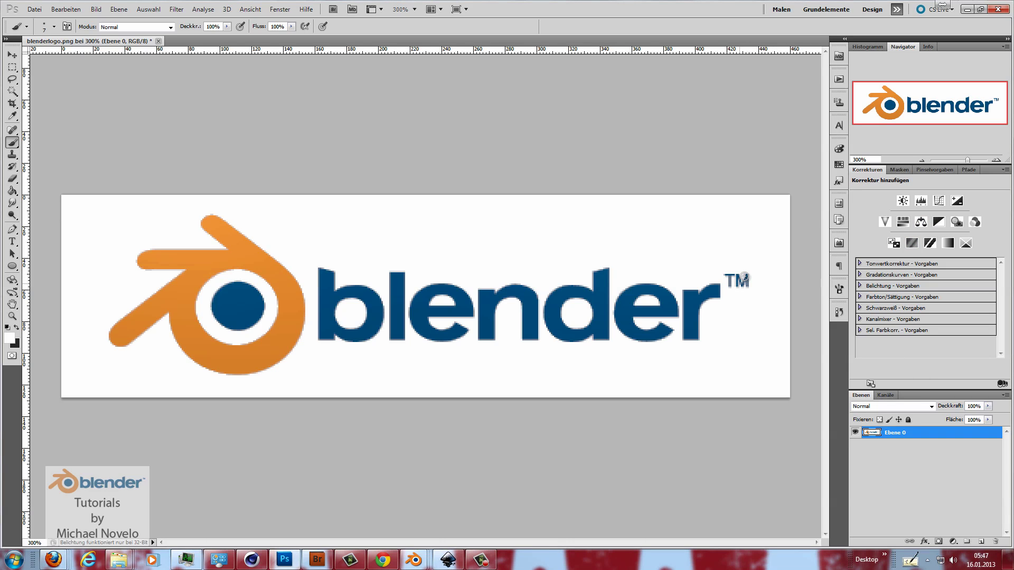
Add a new layer below Ebene 0 and fill it white with the Paint Bucket
left_click(981, 542)
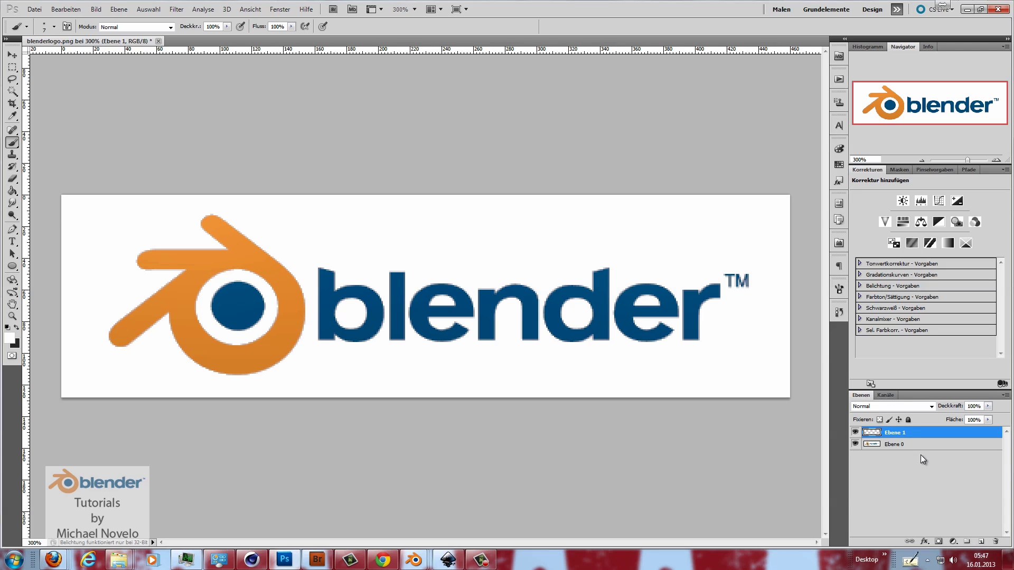
left_click_drag(913, 441, 912, 452)
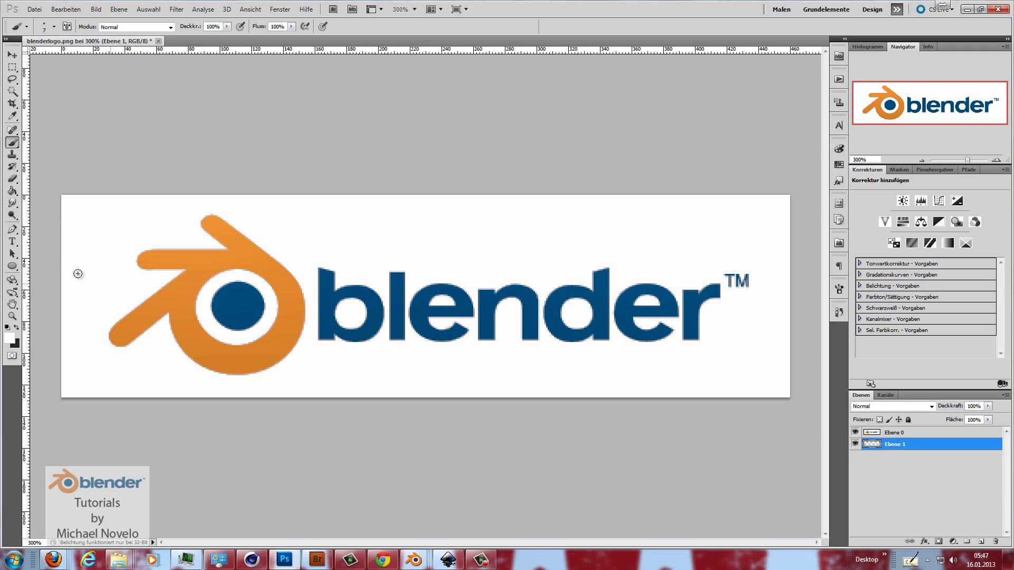
left_click(12, 191)
left_click(68, 227)
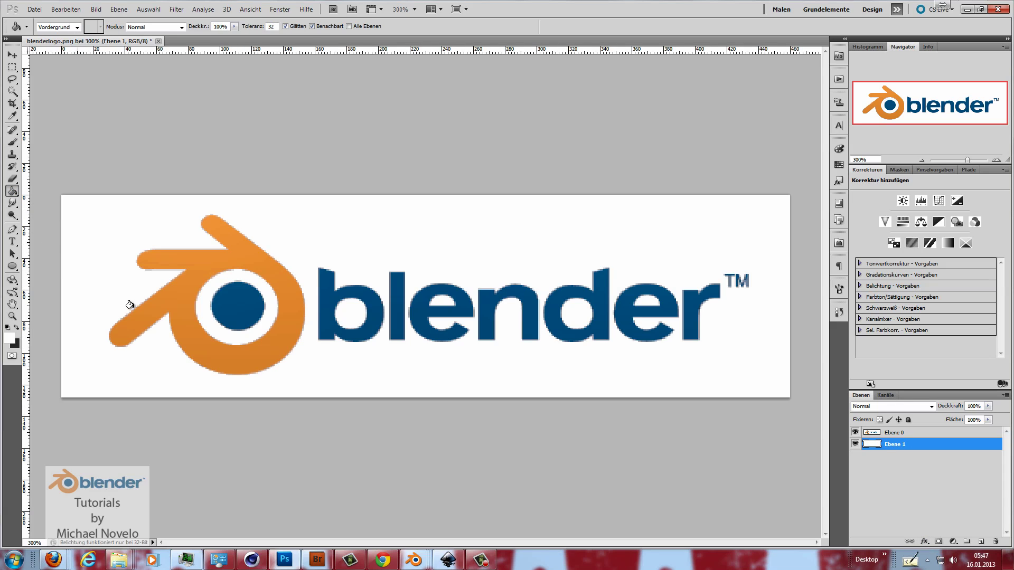
Add a layer mask to Ebene 0 and brush out the TM mark in black
left_click(905, 433)
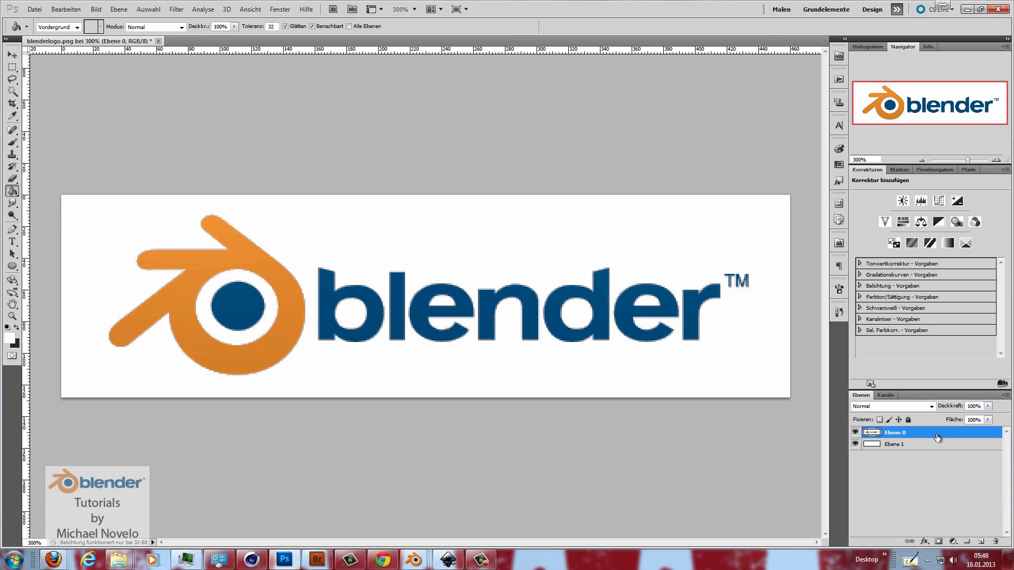
left_click(941, 541)
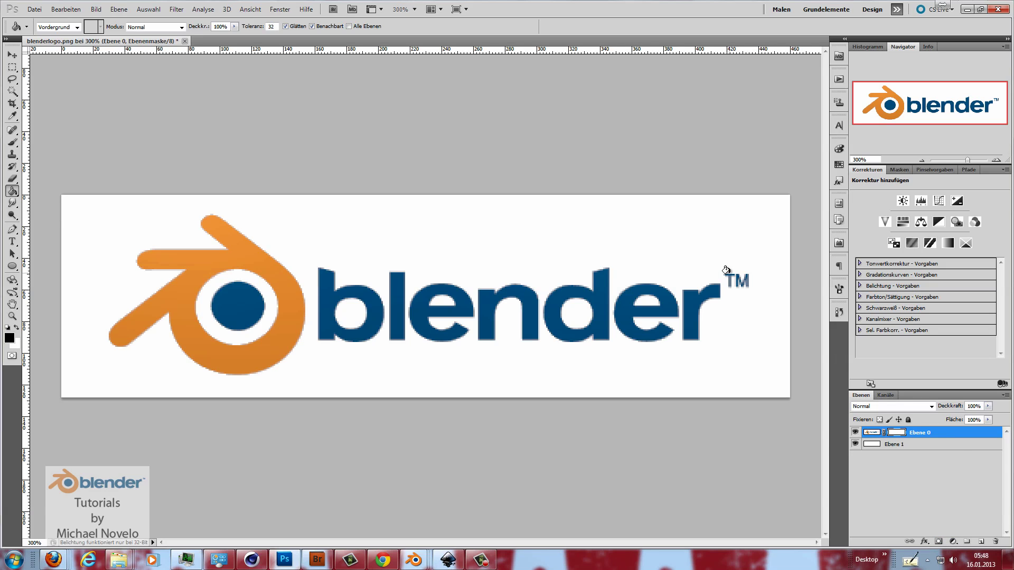
key("b")
left_click_drag(726, 271, 740, 276)
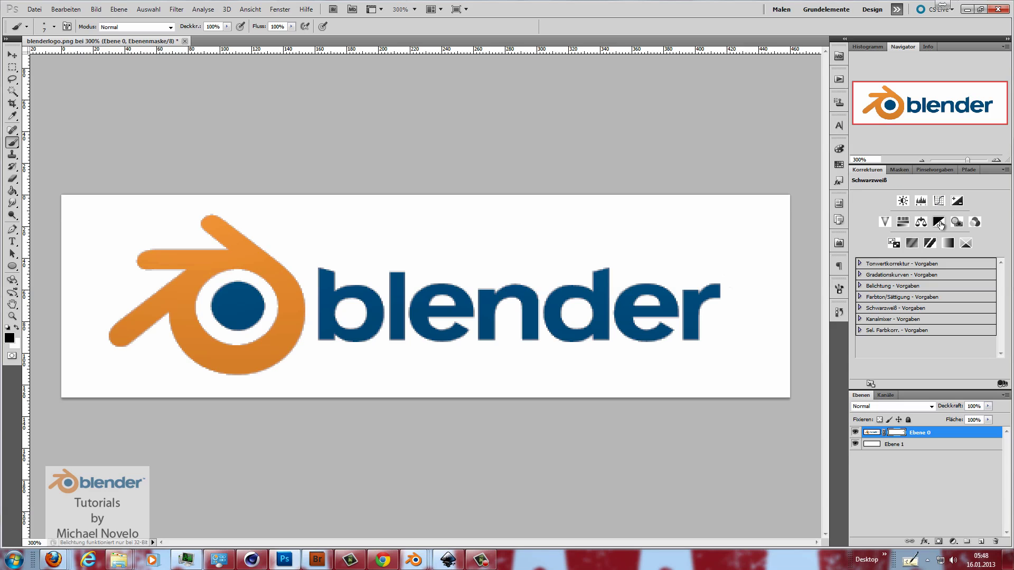
Add a Schwarzweiß adjustment with Blau, Magenta, Cyan, Grün, Gelb and Rot all at -200
left_click(939, 224)
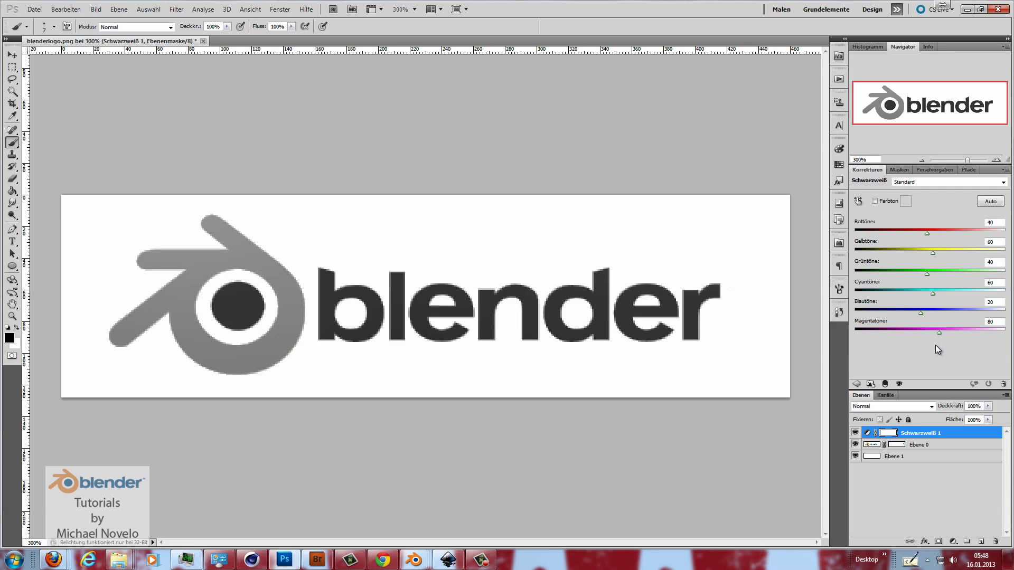
left_click_drag(920, 313, 851, 313)
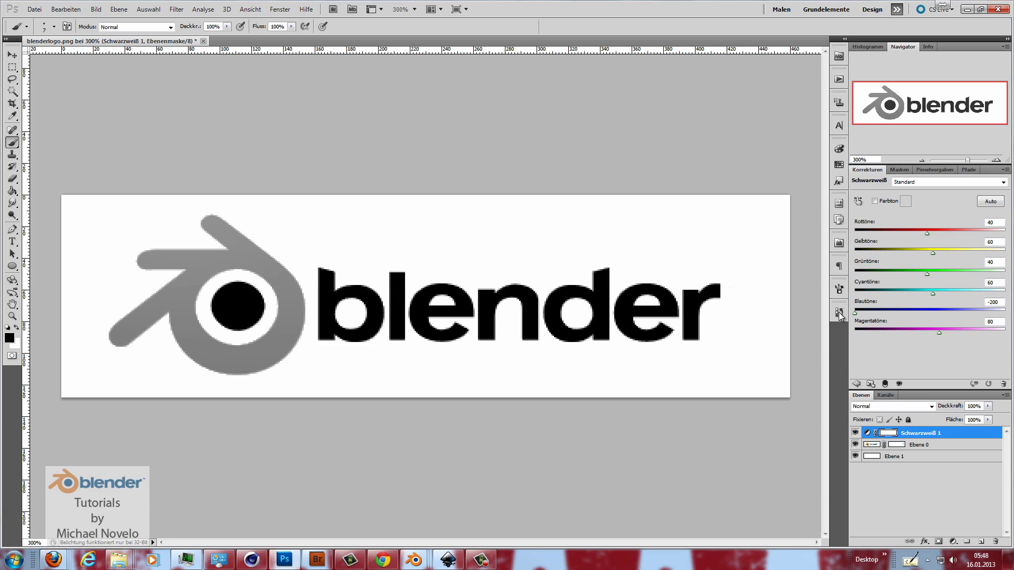
left_click_drag(934, 331, 916, 332)
left_click_drag(839, 333, 845, 332)
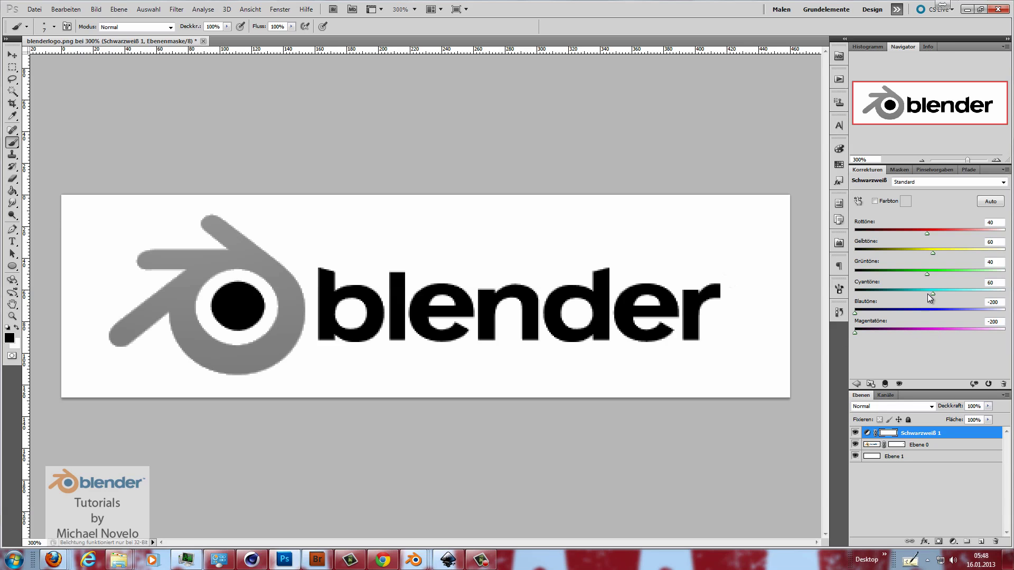
left_click_drag(930, 293, 816, 293)
left_click_drag(926, 274, 837, 277)
left_click_drag(933, 252, 848, 253)
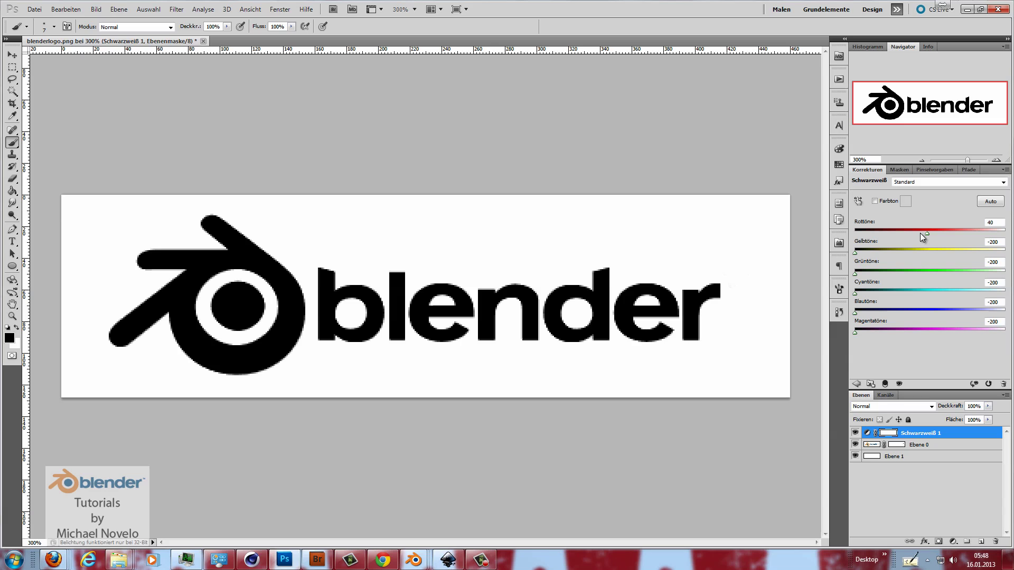
left_click_drag(923, 232, 846, 233)
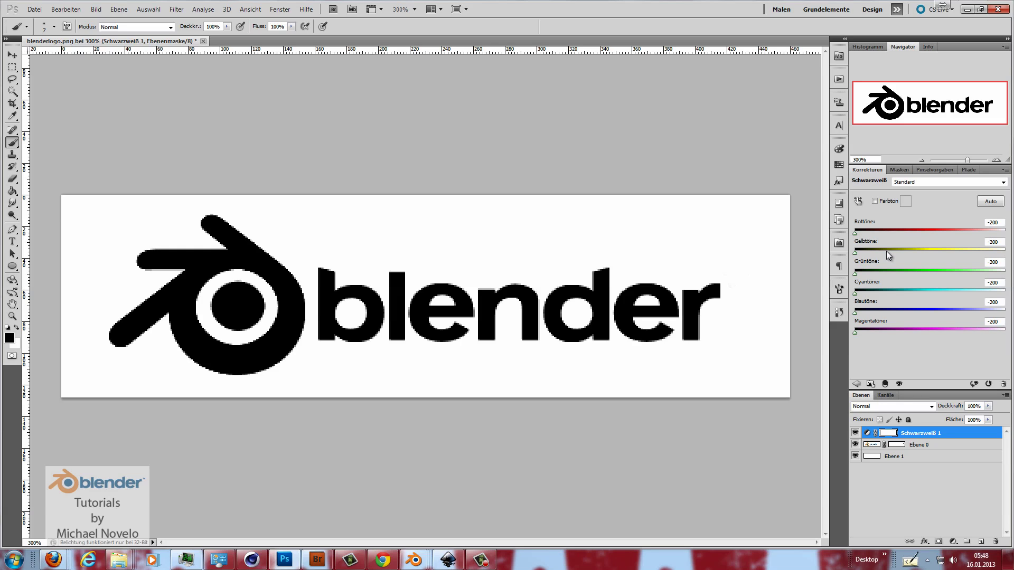
Save as PNG over the existing blenderlogo.png, with interlacing left at Ohne
left_click(36, 12)
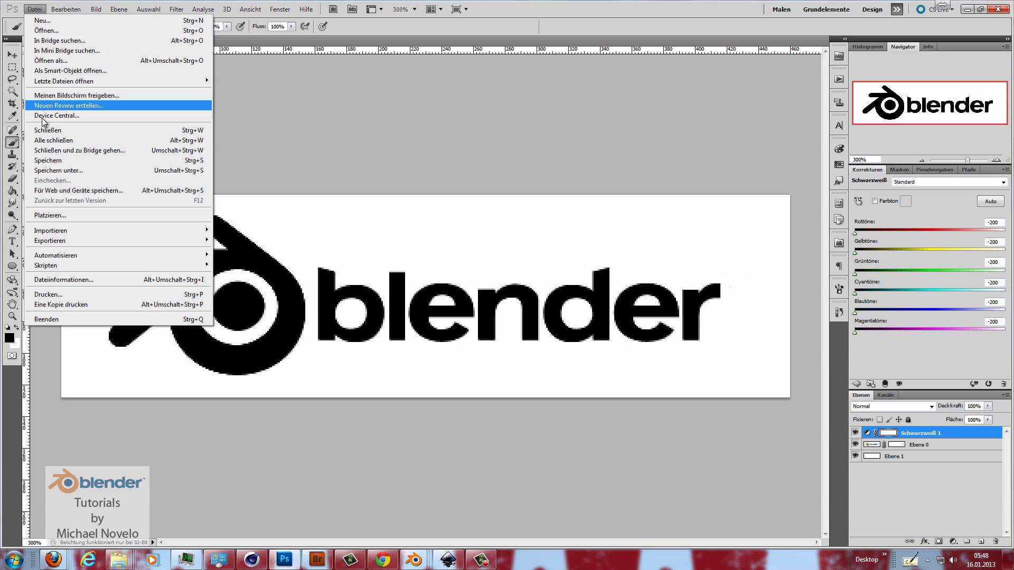
left_click(61, 170)
left_click(517, 279)
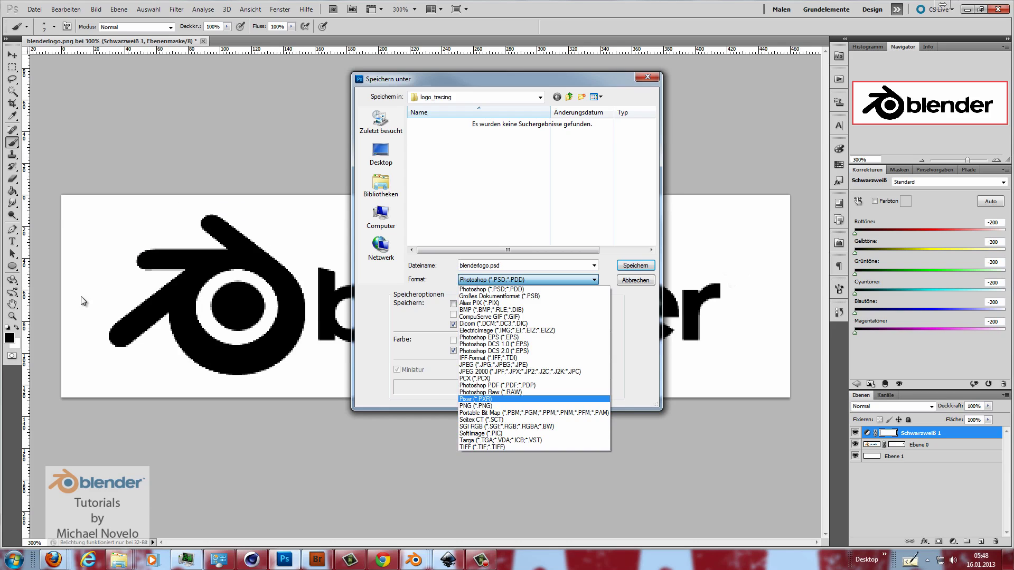
left_click(483, 406)
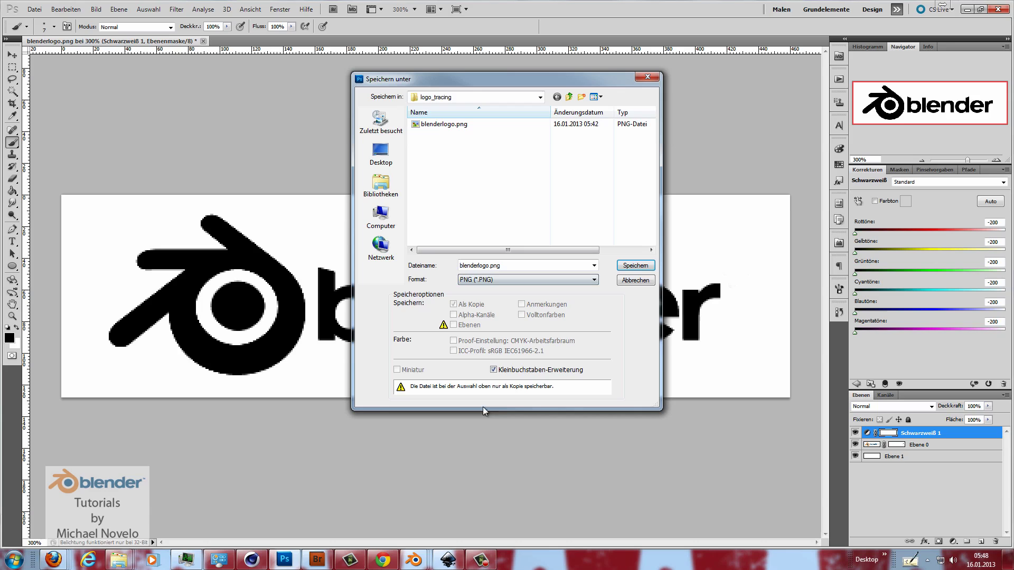
left_click(440, 125)
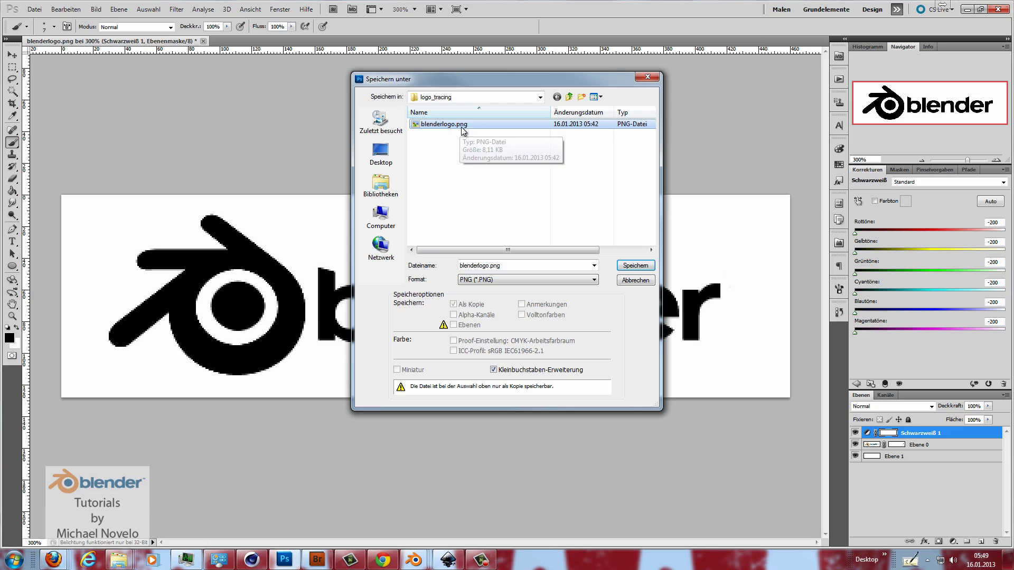
left_click(631, 265)
left_click(486, 210)
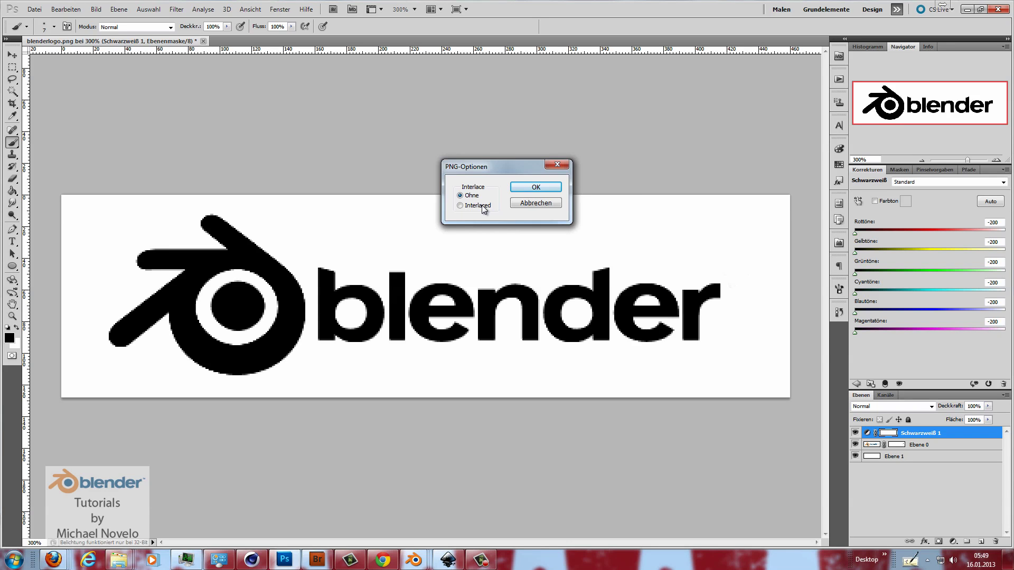
left_click(526, 188)
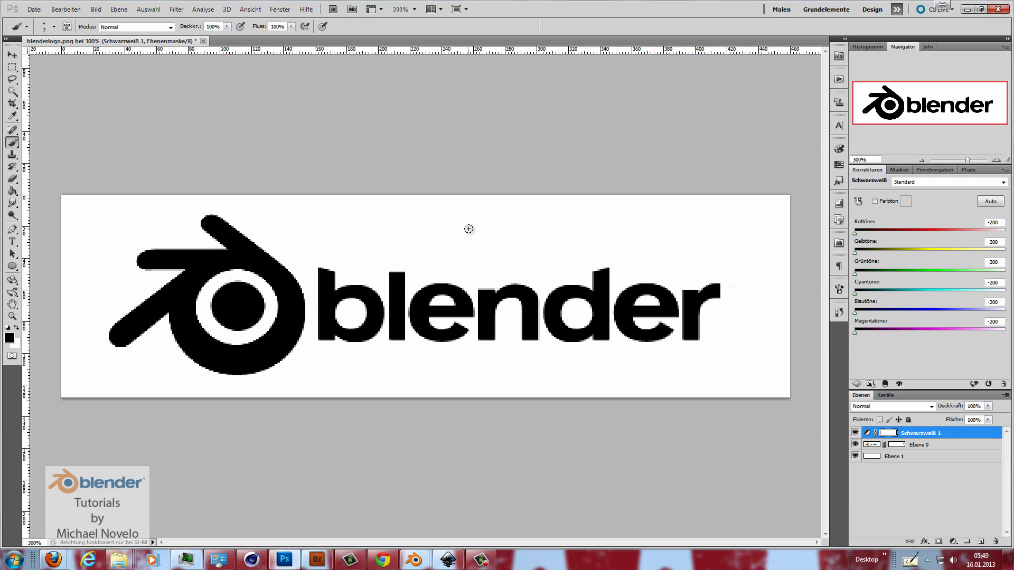
Drag the logo PNG into Inkscape, embed it, and move it near the page centre
left_click(447, 559)
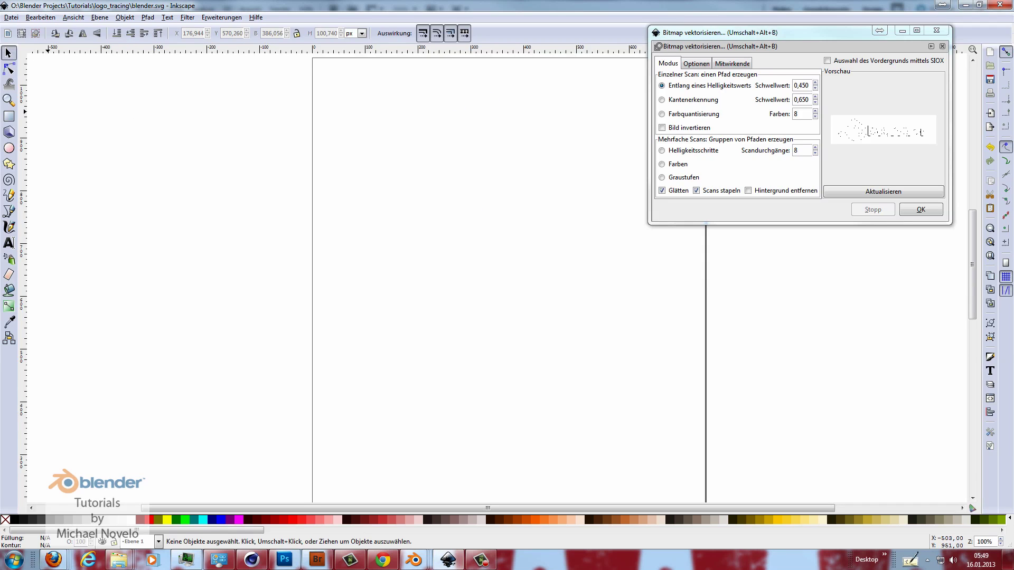
left_click_drag(47, 112, 480, 236)
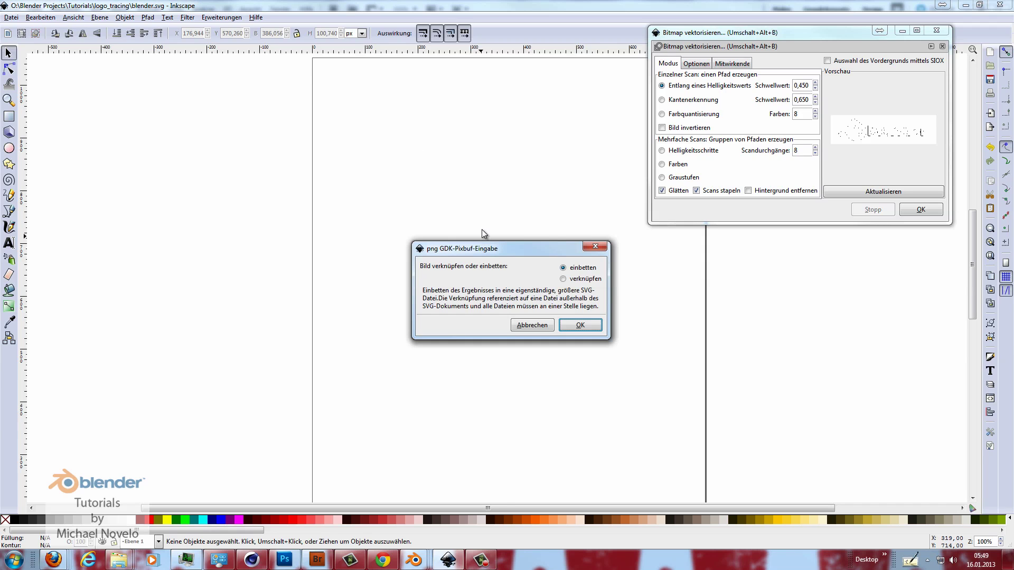
left_click(580, 325)
left_click_drag(503, 298, 448, 298)
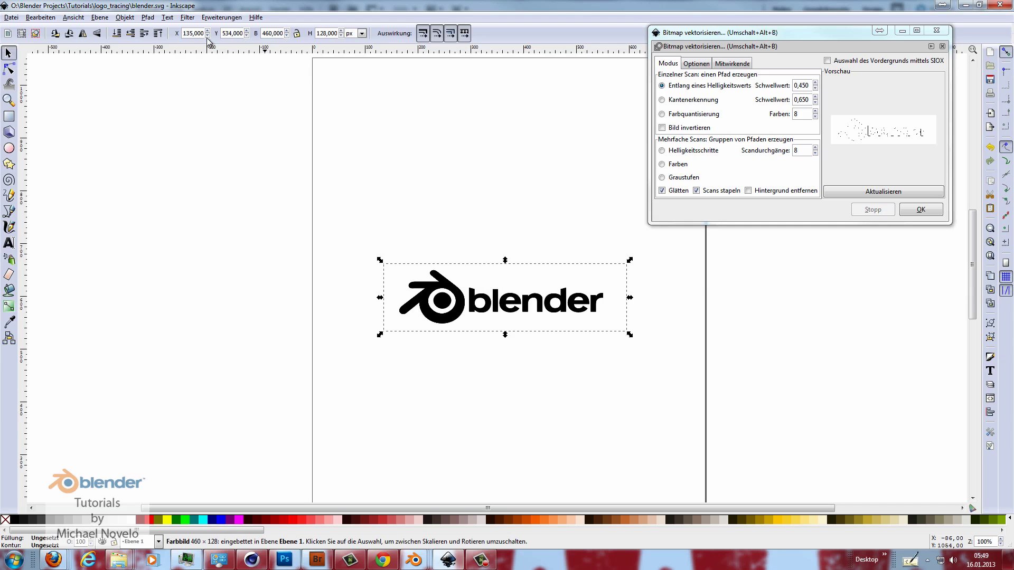
Run Path > Trace Bitmap on the logo image, then close the trace dialog
left_click(147, 18)
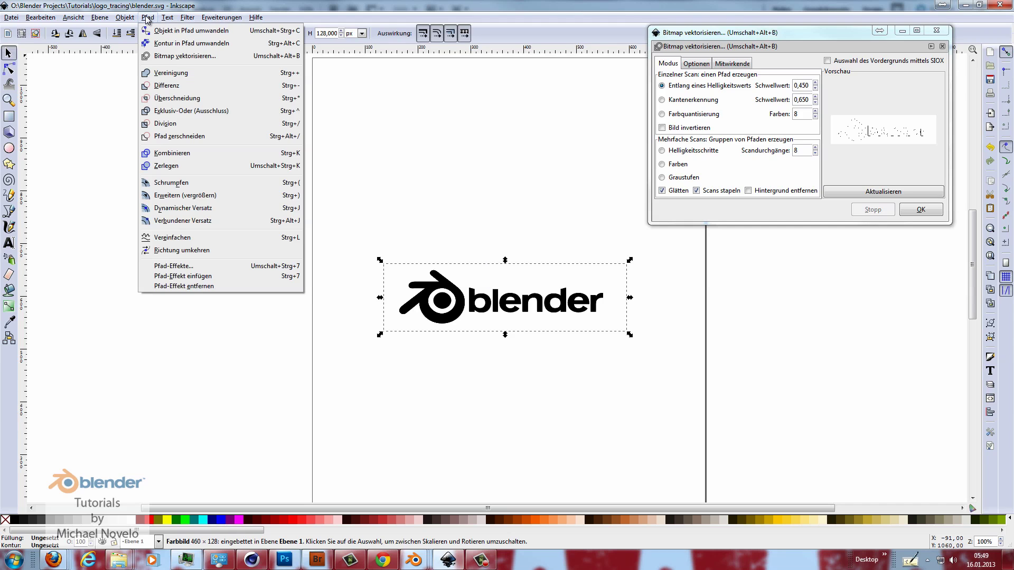
left_click(169, 56)
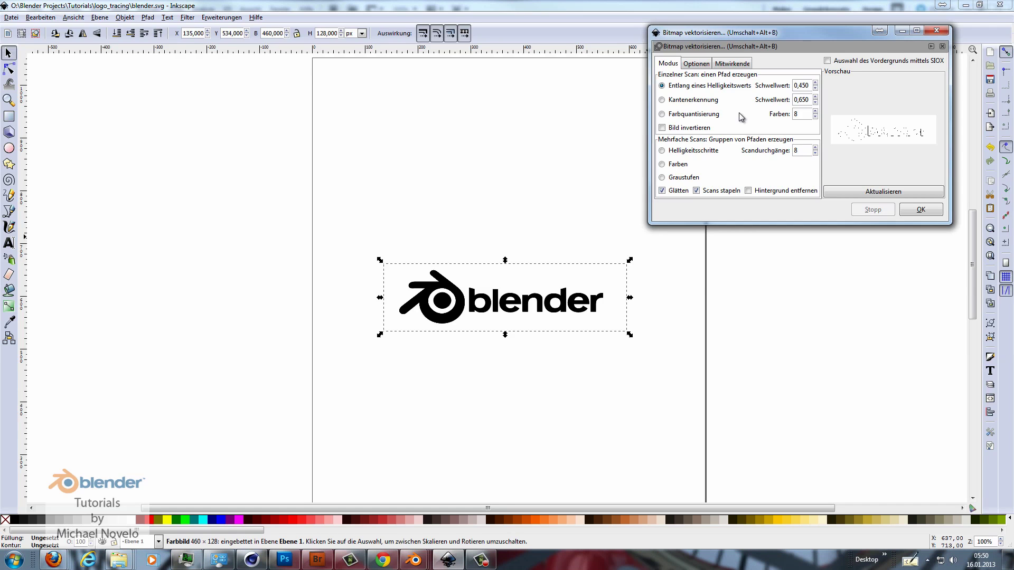
left_click(921, 211)
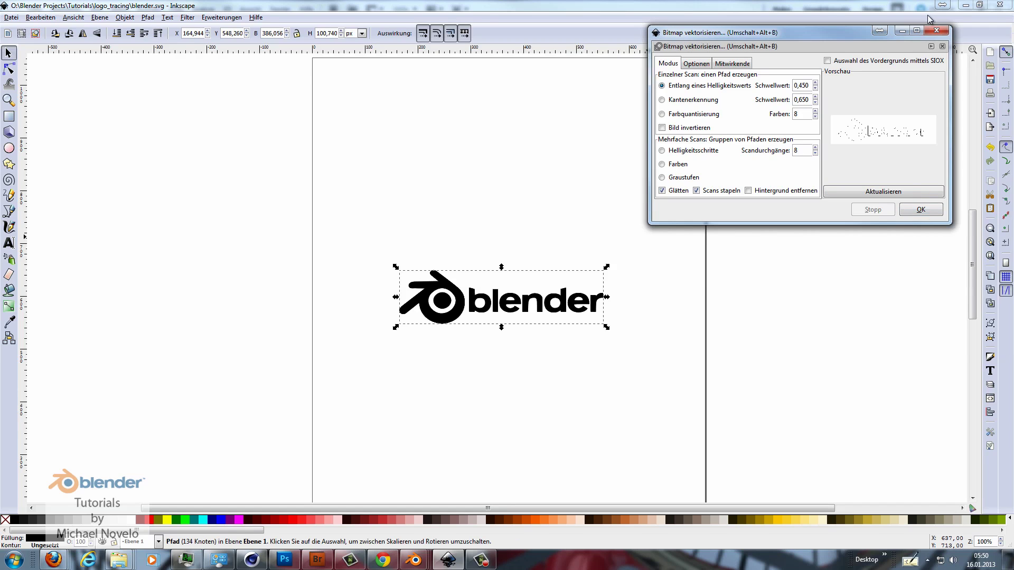
left_click(936, 30)
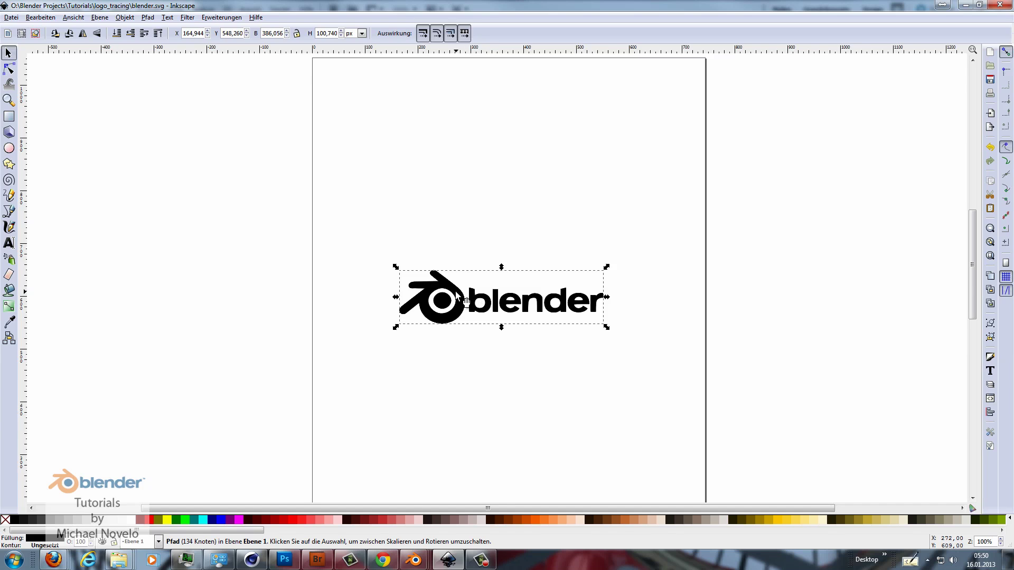
Delete the original bitmap and move the traced path back to the page centre
left_click_drag(455, 296, 457, 378)
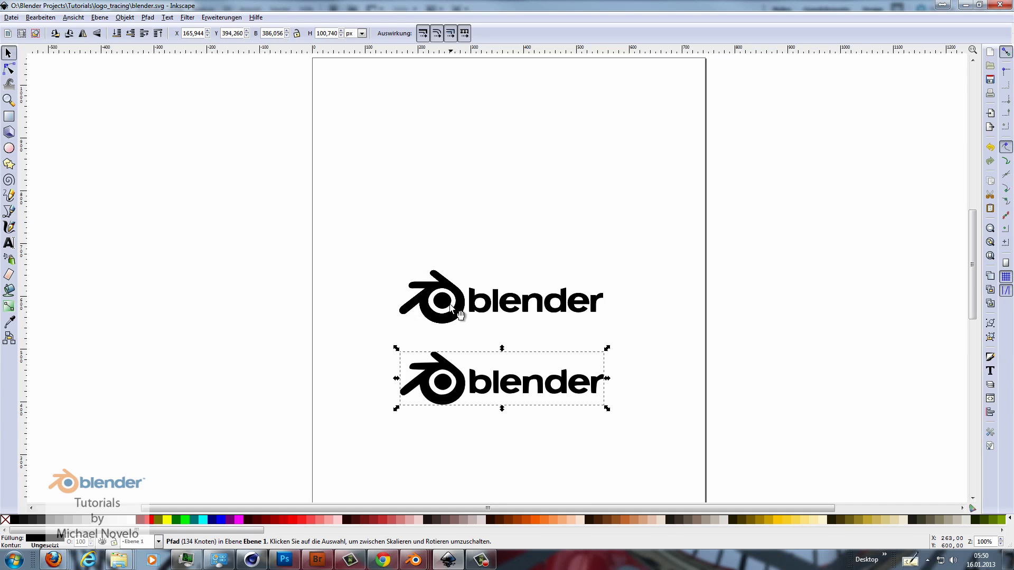
left_click(462, 300)
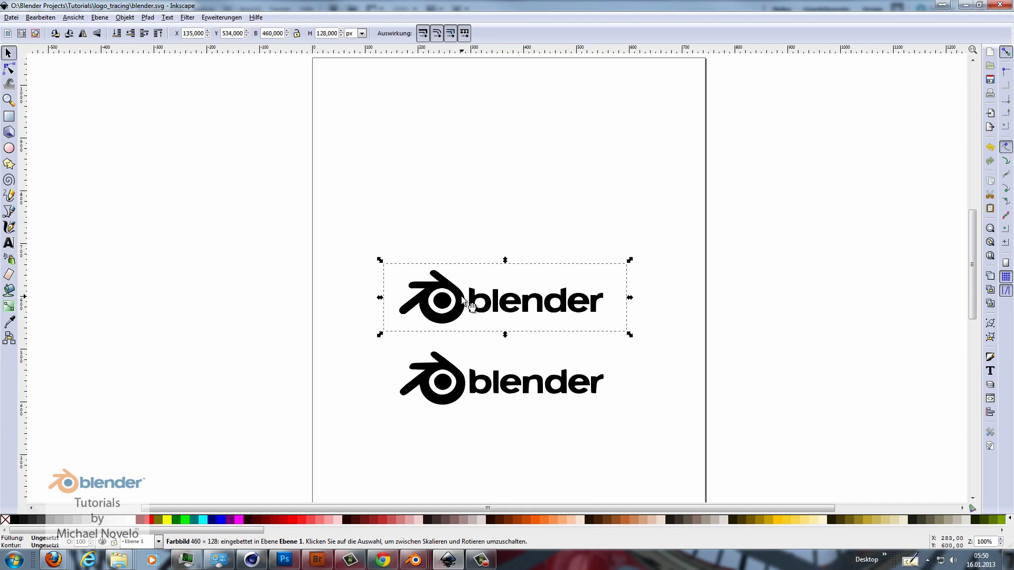
right_click(463, 298)
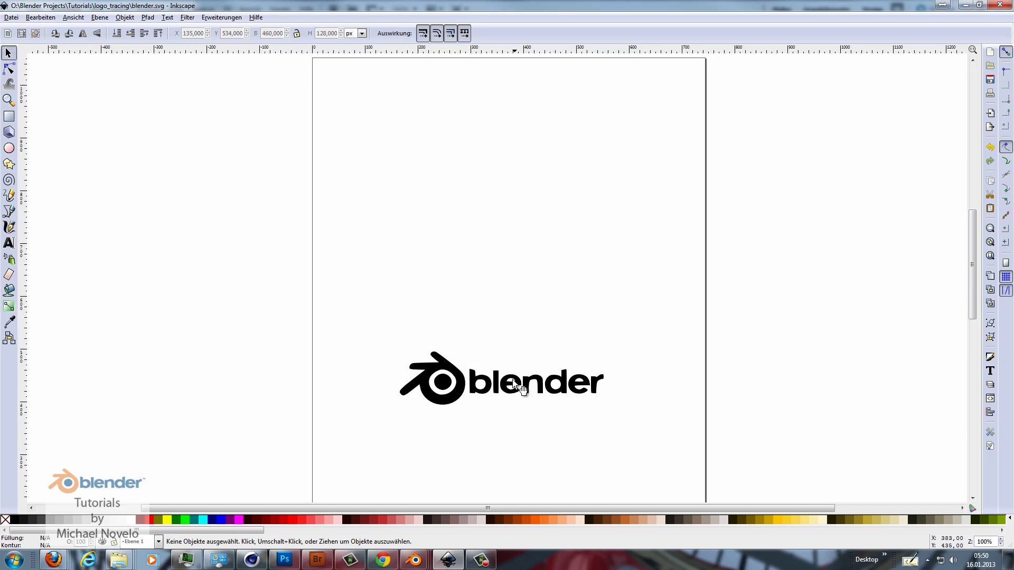
left_click_drag(520, 388, 520, 310)
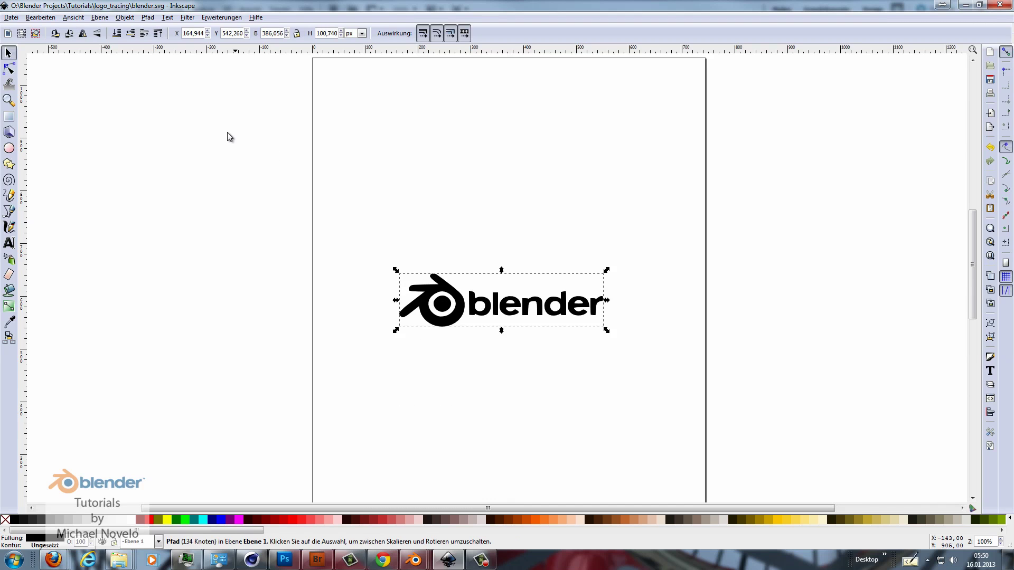
Test-drag a node on the logo's circle, then undo the change
left_click(8, 70)
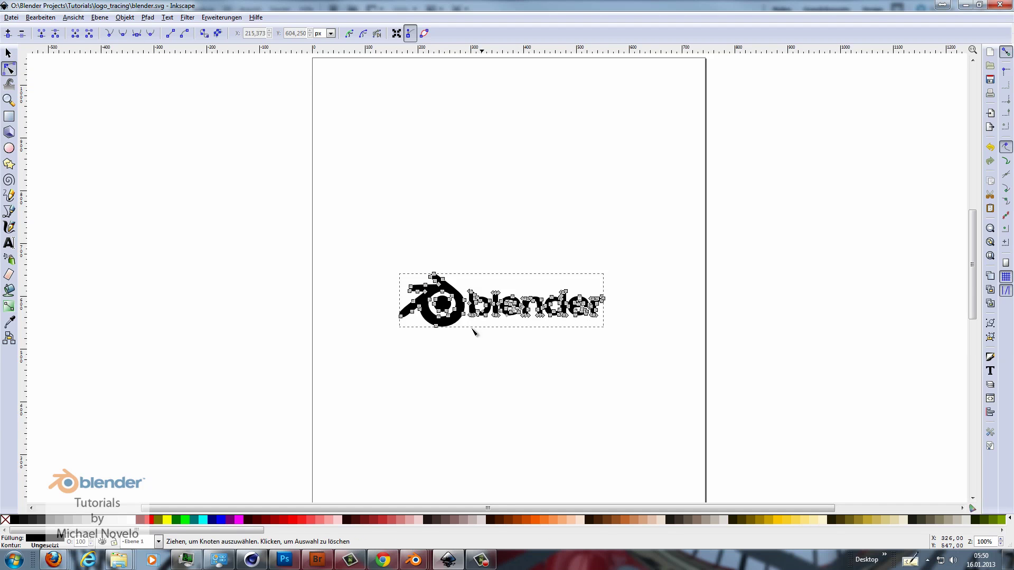
mouse_move(436, 327)
left_mouse_down()
mouse_move(447, 405)
mouse_move(381, 370)
mouse_move(493, 398)
mouse_move(469, 362)
mouse_move(432, 391)
mouse_move(454, 369)
mouse_move(439, 344)
left_mouse_up()
key("ctrl+z")
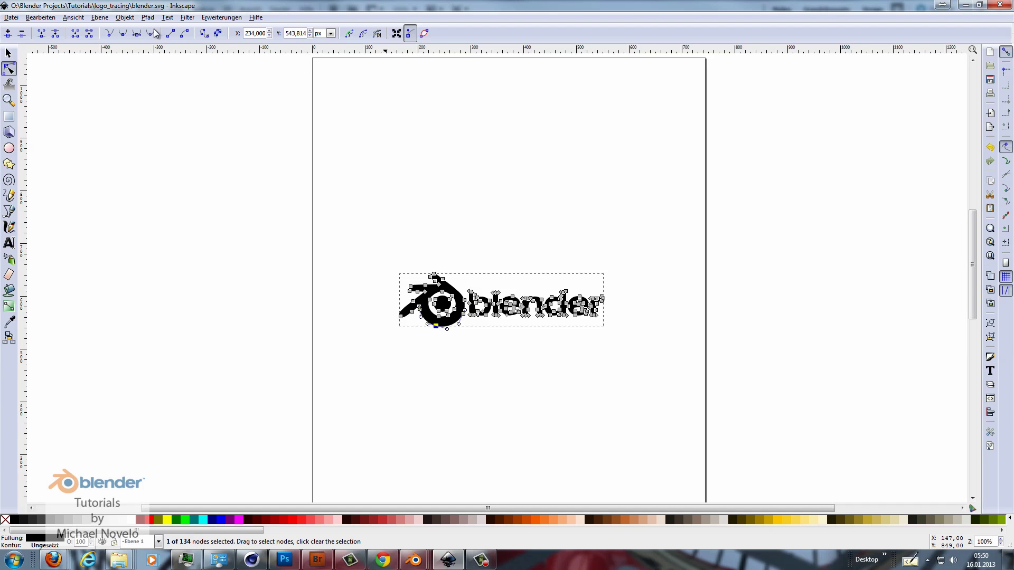
Save a copy of the traced logo as blender.svg, overwriting the existing file
left_click(11, 18)
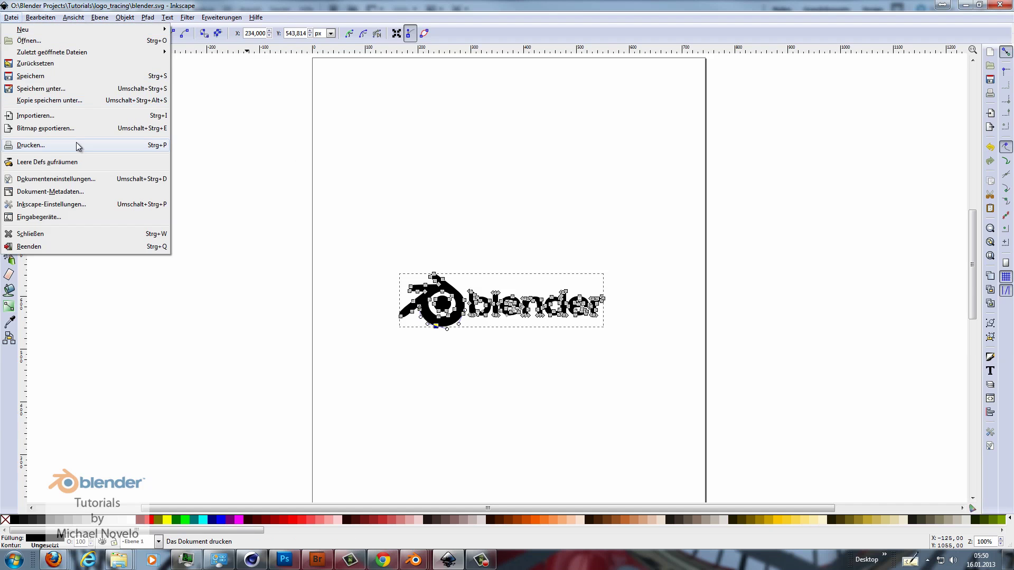
left_click(77, 88)
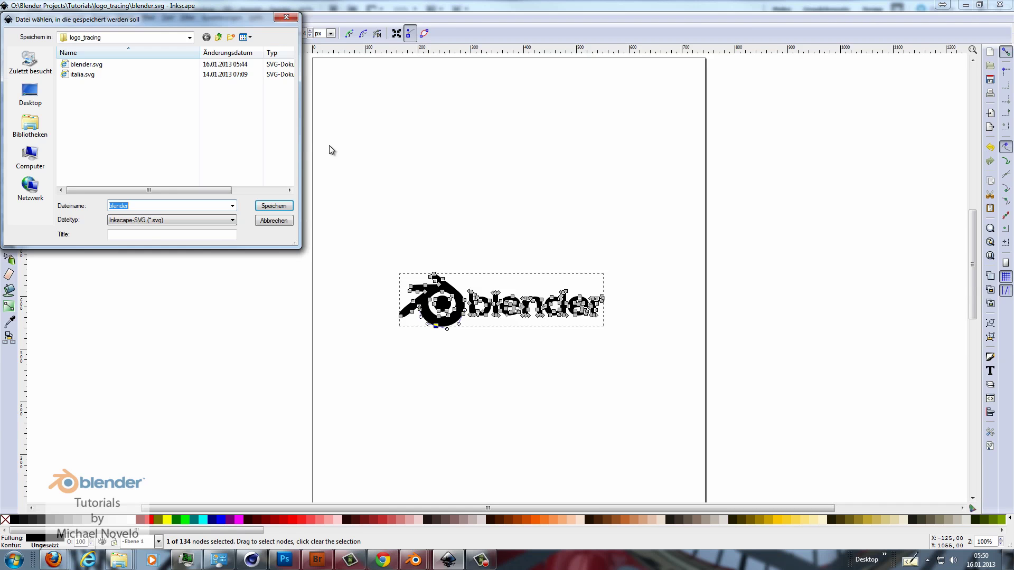
left_click(85, 65)
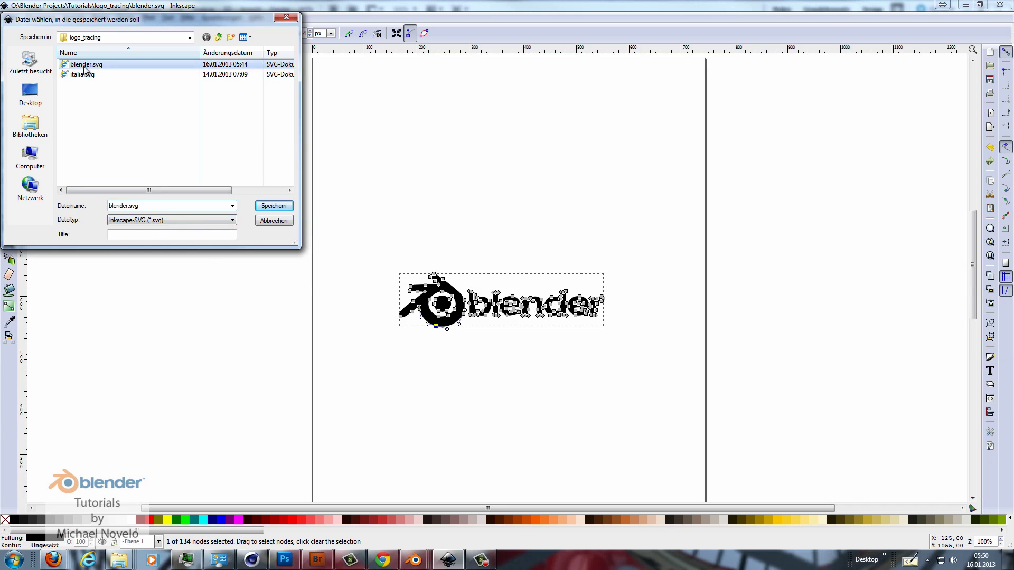
left_click(274, 205)
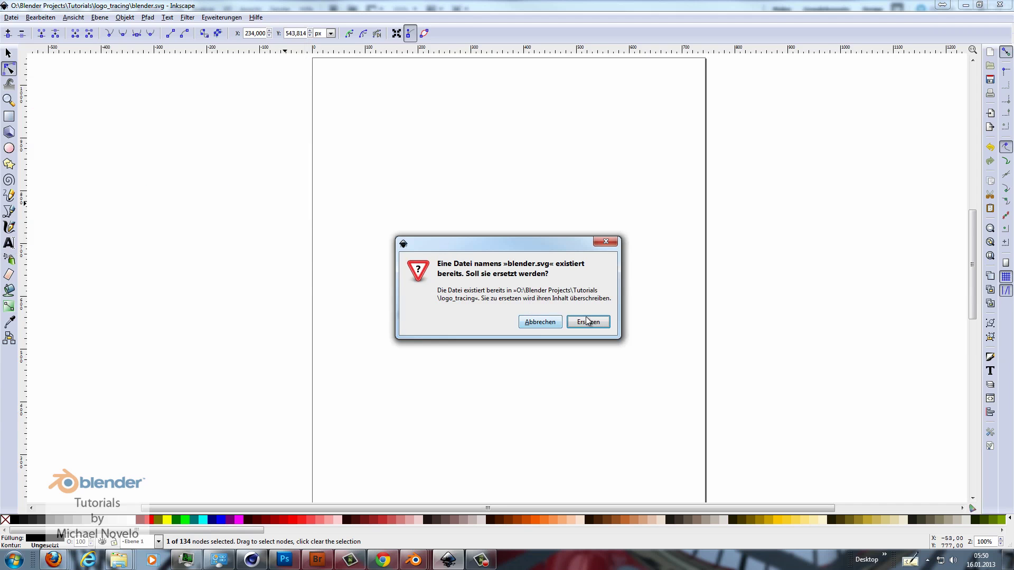
left_click(588, 321)
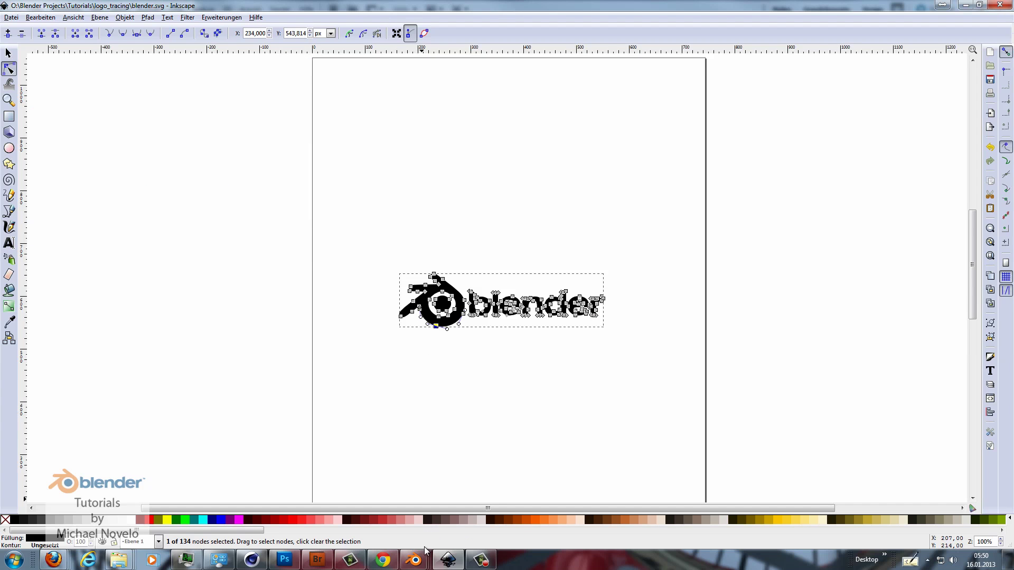
Delete the default cube in Blender
mouse_move(421, 556)
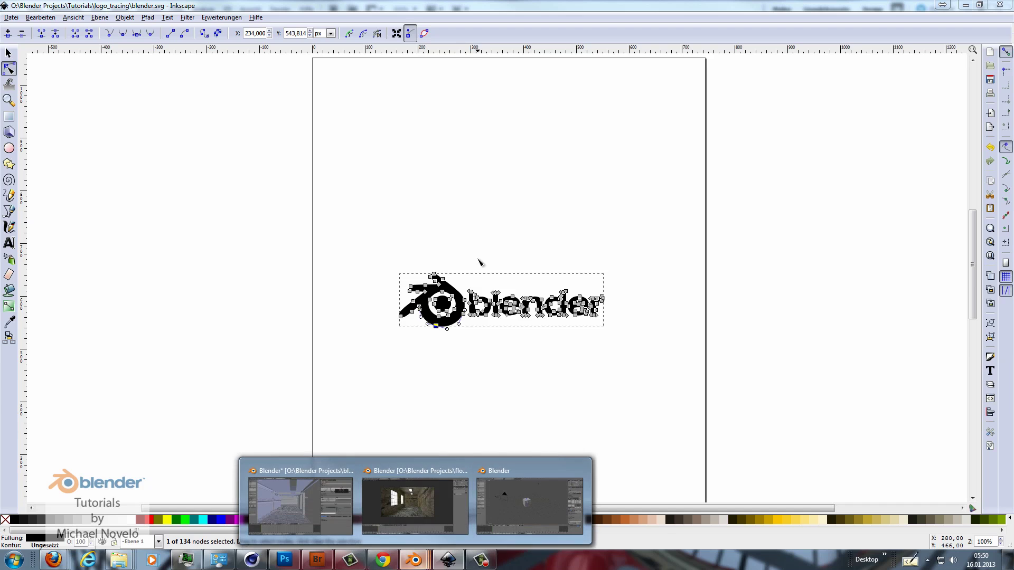
left_click(534, 489)
key("x")
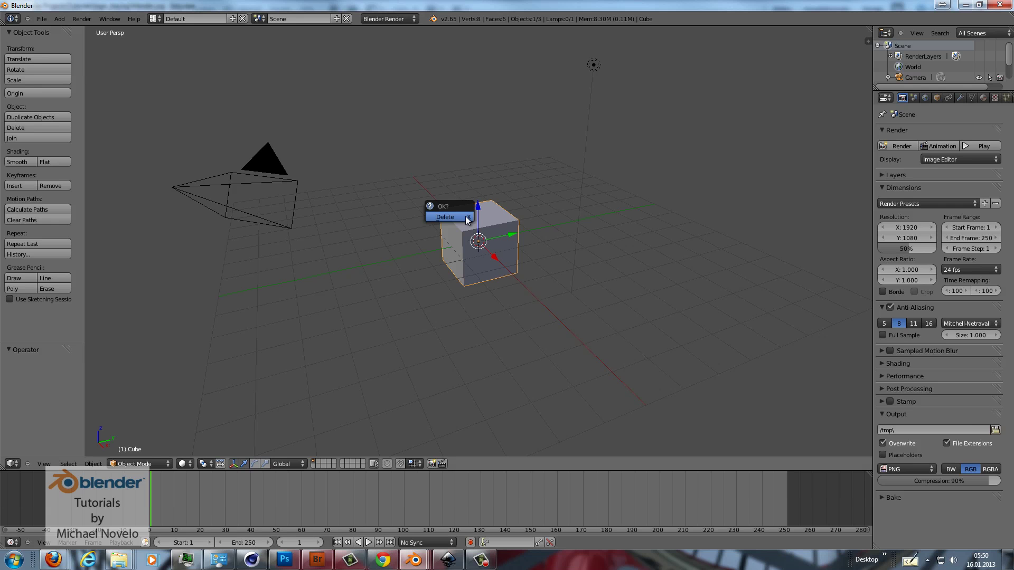
left_click(467, 217)
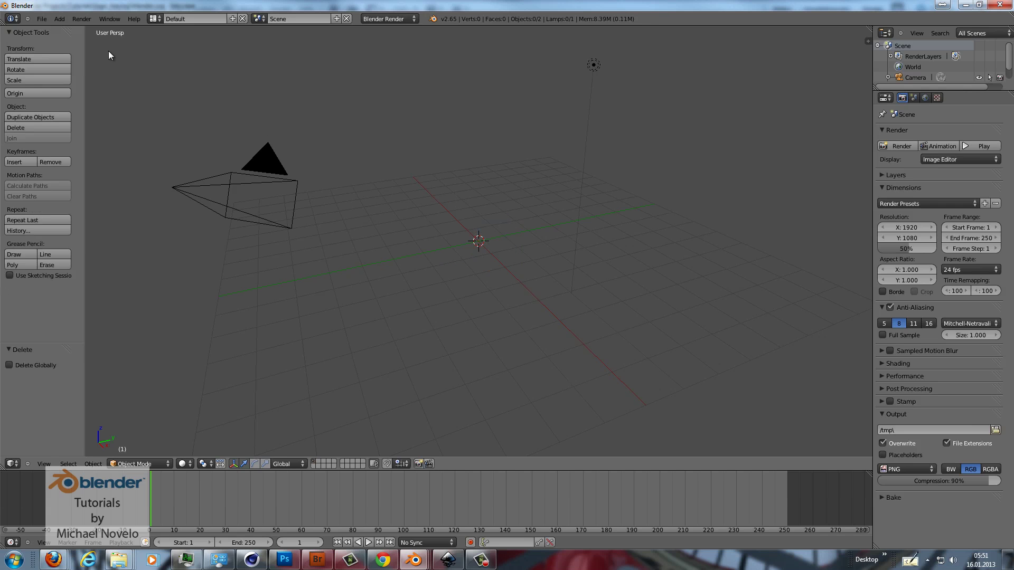
Open the File > Import submenu
left_click(41, 18)
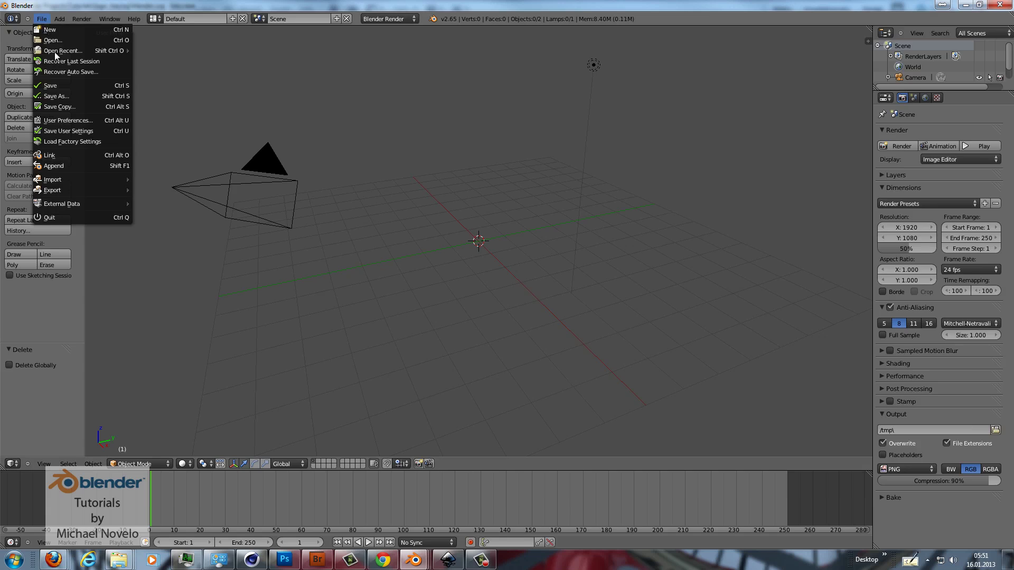
left_click(41, 19)
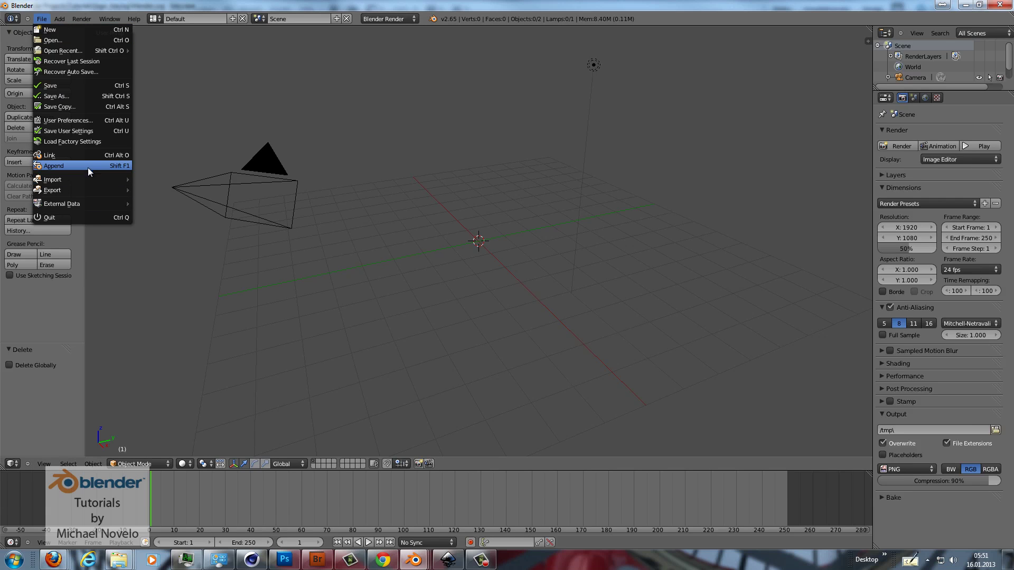
mouse_move(87, 178)
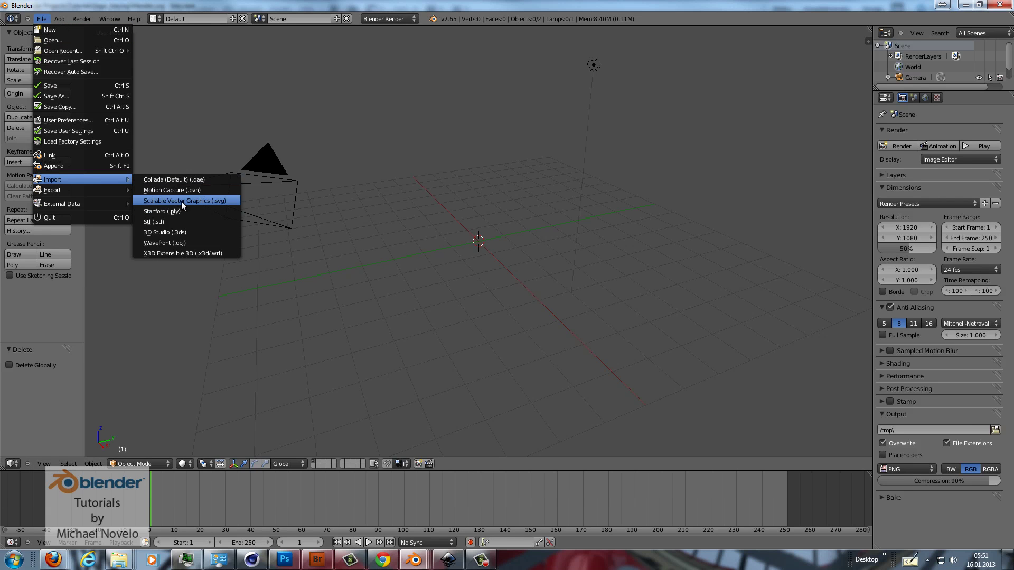
Import blender.svg as Scalable Vector Graphics into the scene
left_click(204, 200)
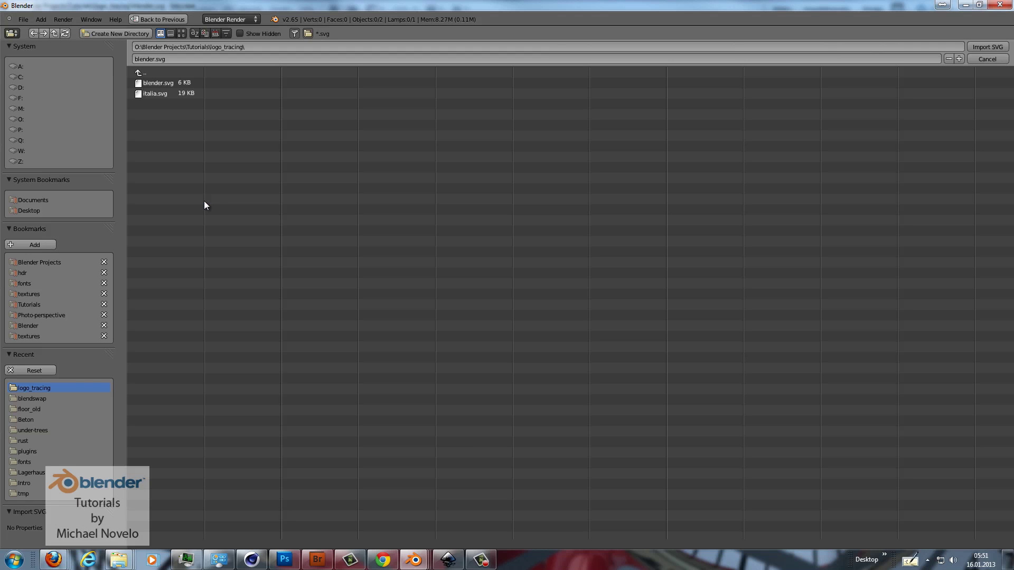
left_click(152, 80)
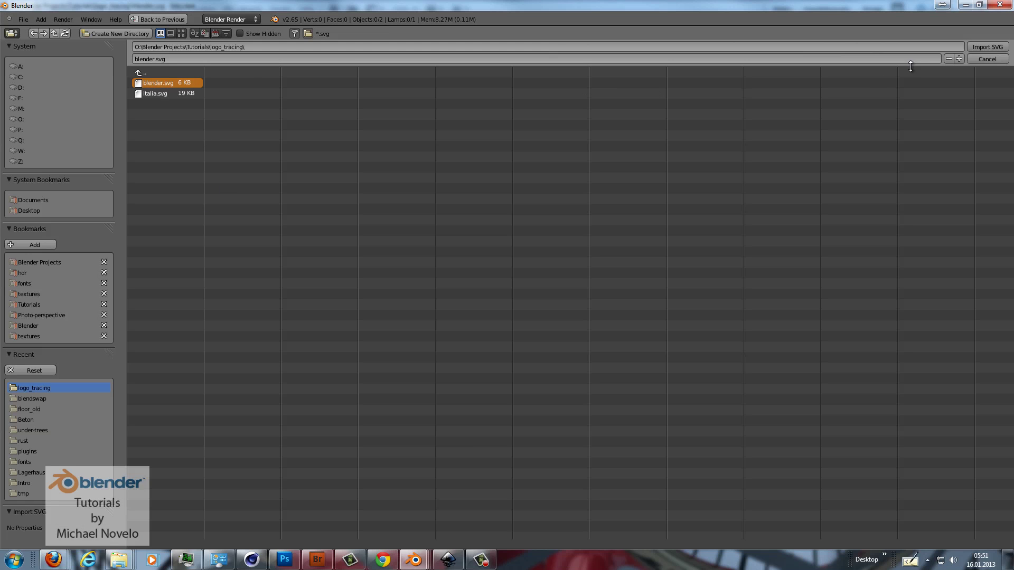
left_click(983, 48)
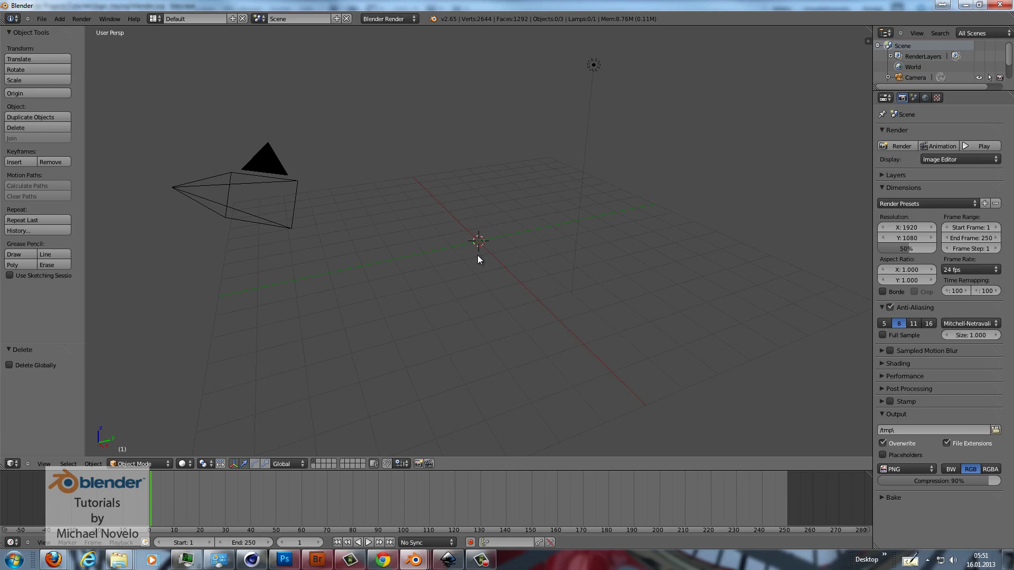
Select the logo curve, set Origin to Geometry, and clear its location with Alt+G
scroll(477, 255, "up", 4)
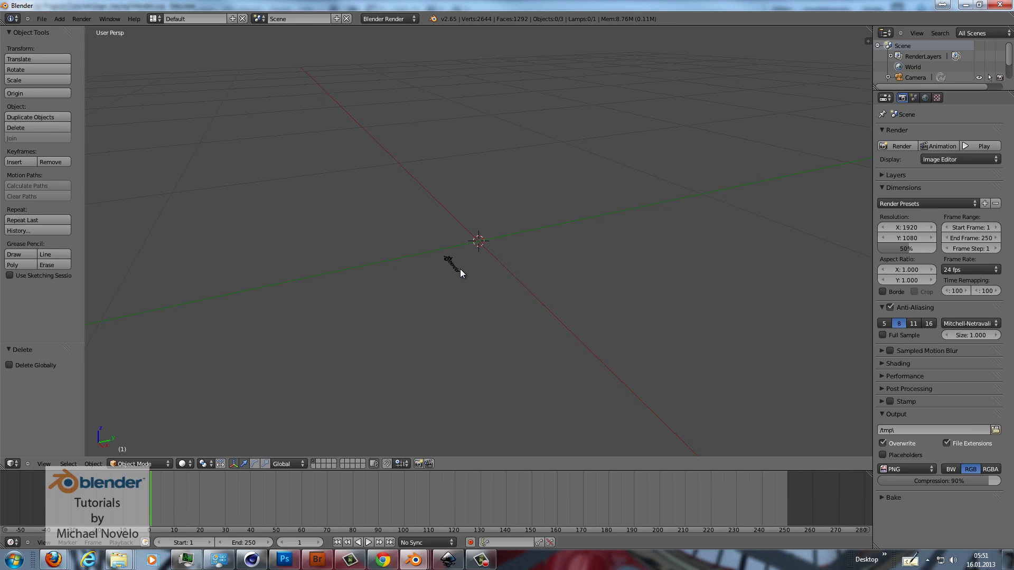
scroll(455, 278, "up", 1)
right_click(435, 272)
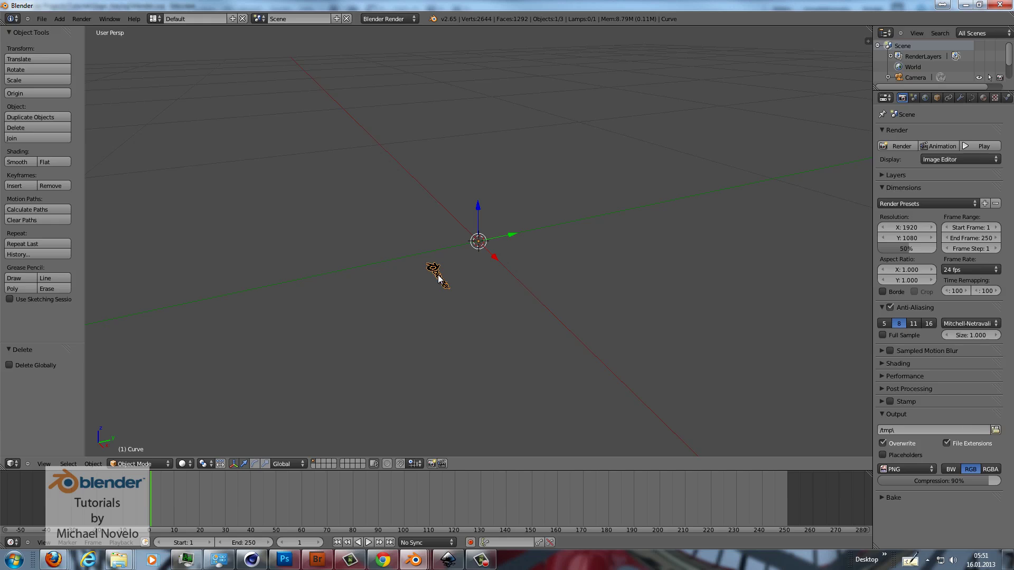
key("ctrl+shift+alt+c")
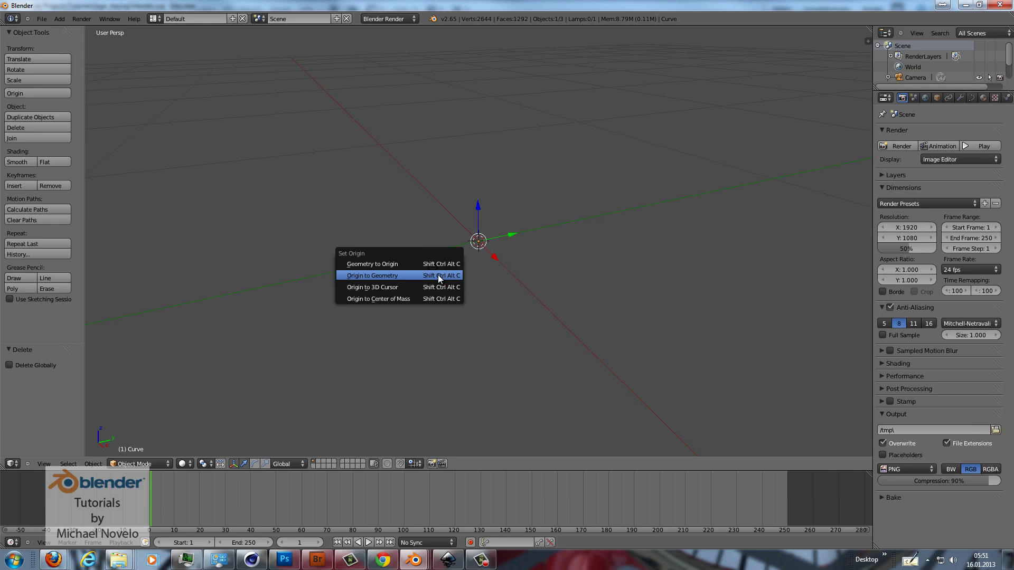
left_click(393, 275)
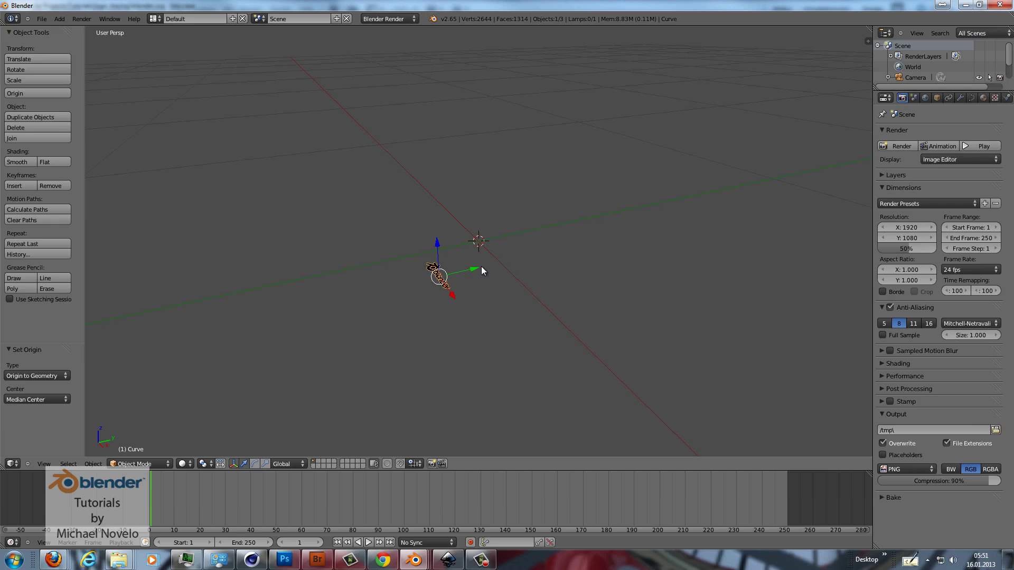
key("alt+g")
Scale the logo curve up in two passes to enlarge it several-fold
scroll(474, 283, "down", 6)
key("s")
left_click(668, 312)
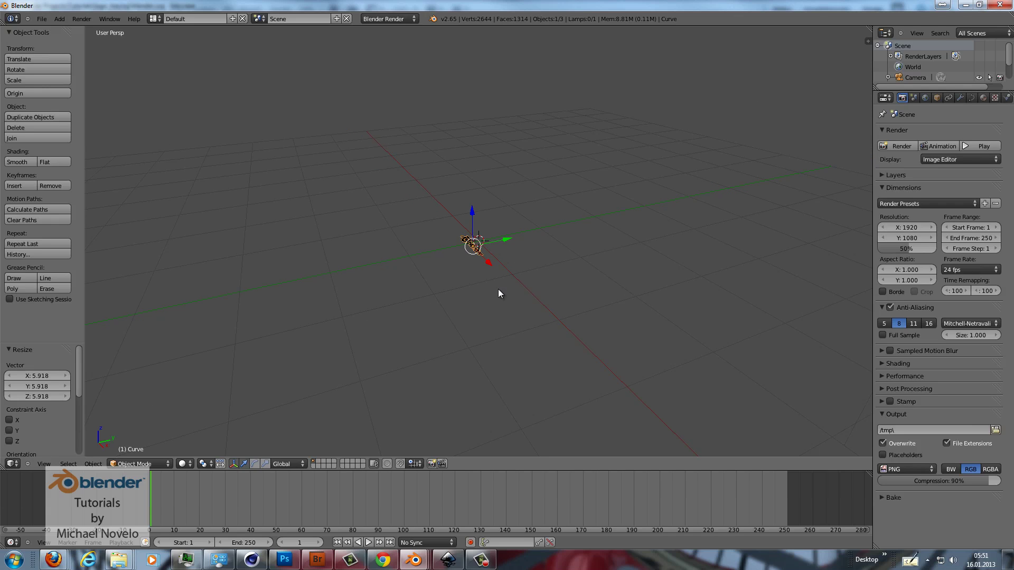
key("s")
left_click(520, 341)
Scale the logo curve up by a further 1.548 on every axis, centred in the scene
key("s")
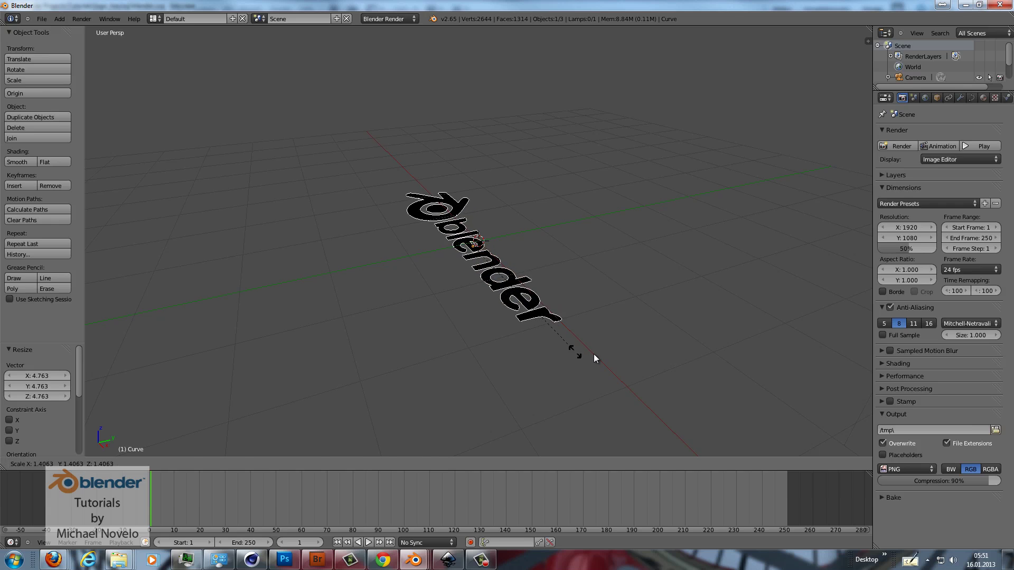
left_click(594, 355)
middle_click_drag(594, 354, 537, 295)
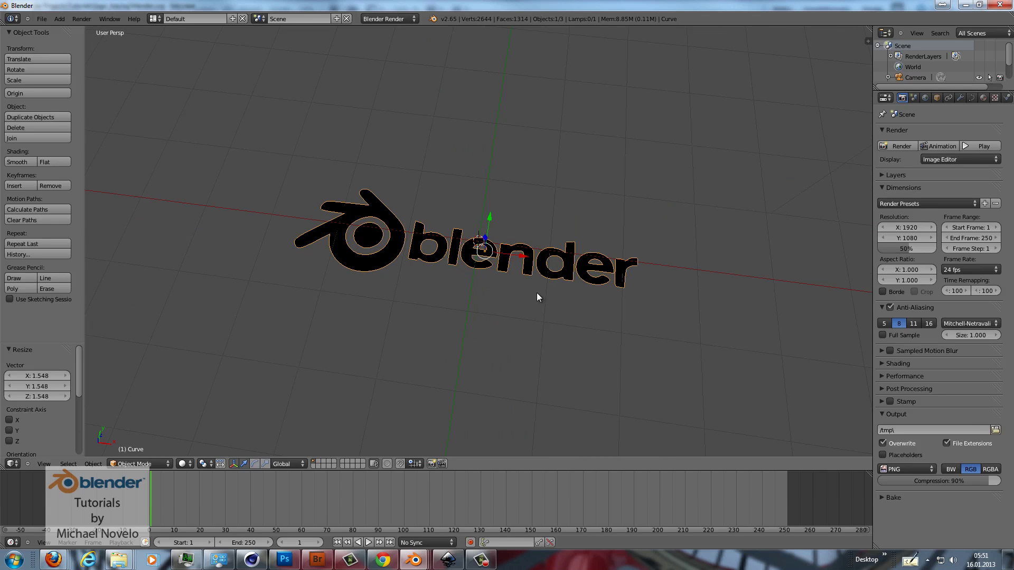
Toggle Edit Mode twice to inspect the curve's traced control points, ending in Object Mode
key("Tab")
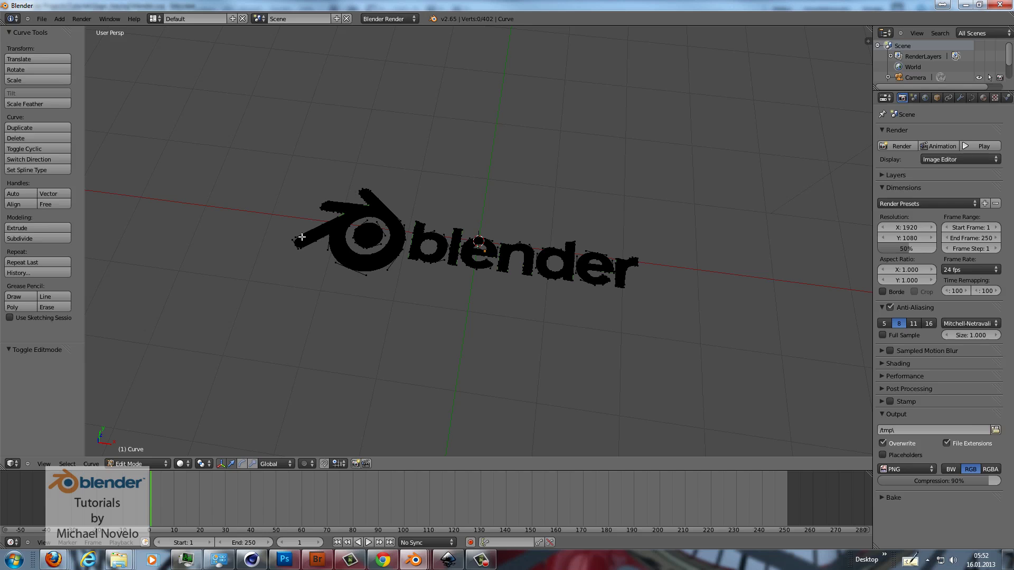
key("Tab")
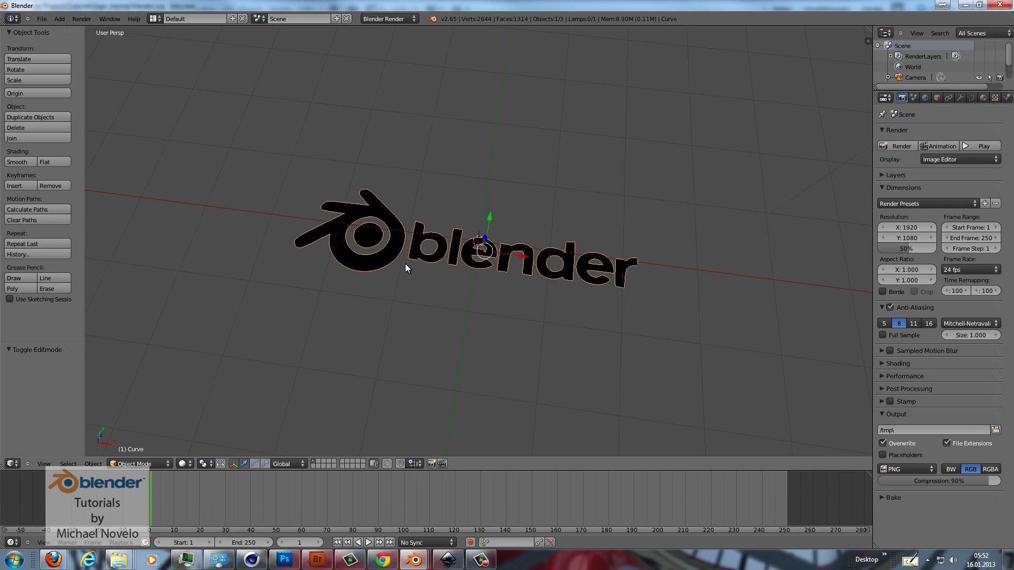
key("Tab")
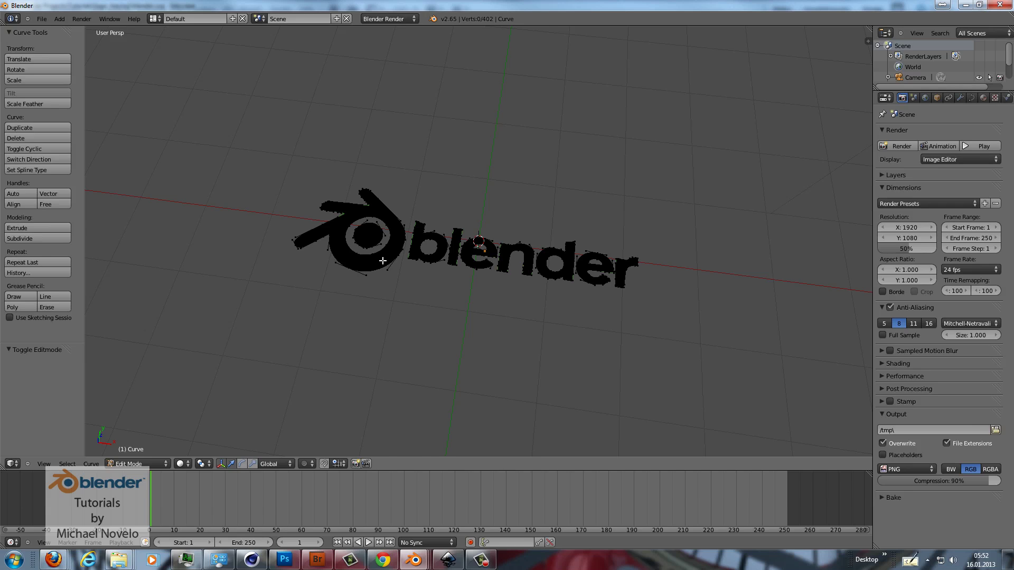
key("Tab")
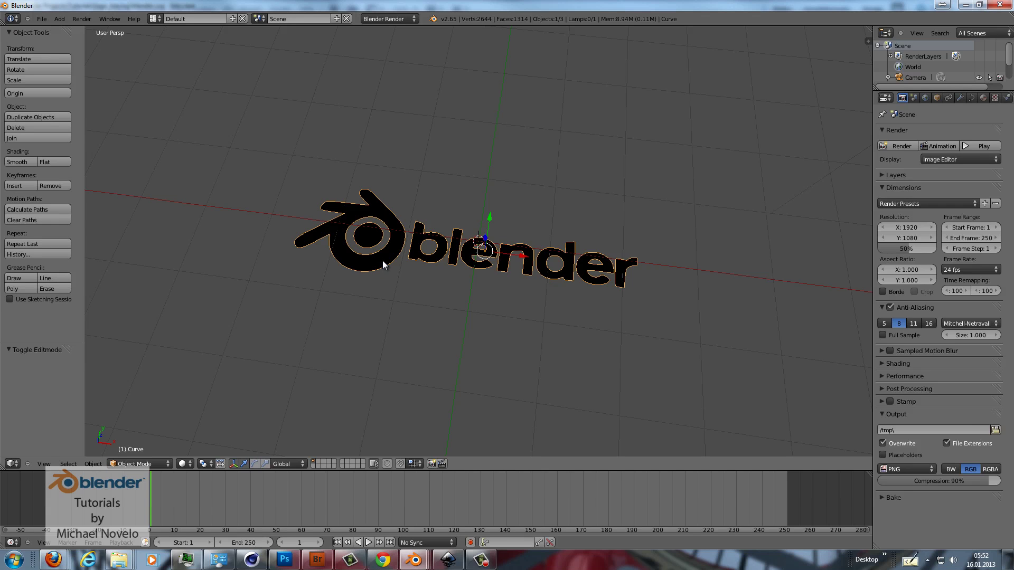
Convert the logo curve to a mesh and extrude its faces 0.822 upward along Z
key("alt+c")
left_click(362, 261)
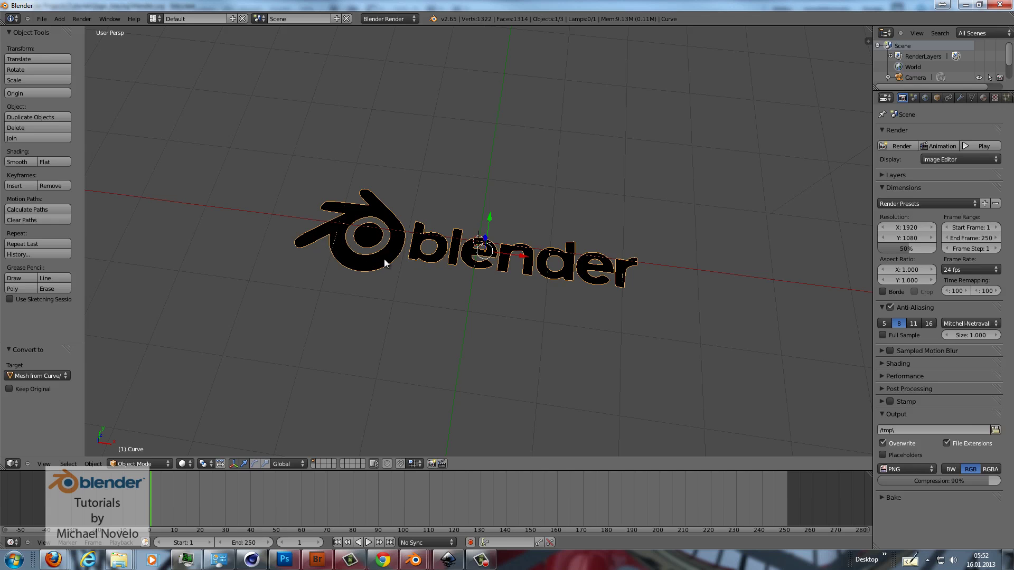
key("Tab")
middle_click_drag(393, 258, 399, 211)
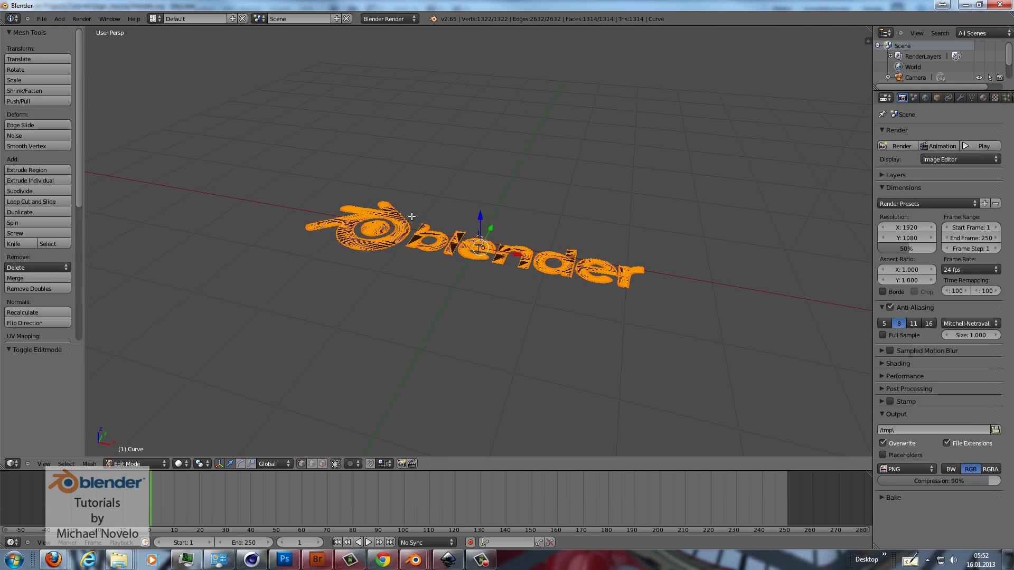
key("e")
key("z")
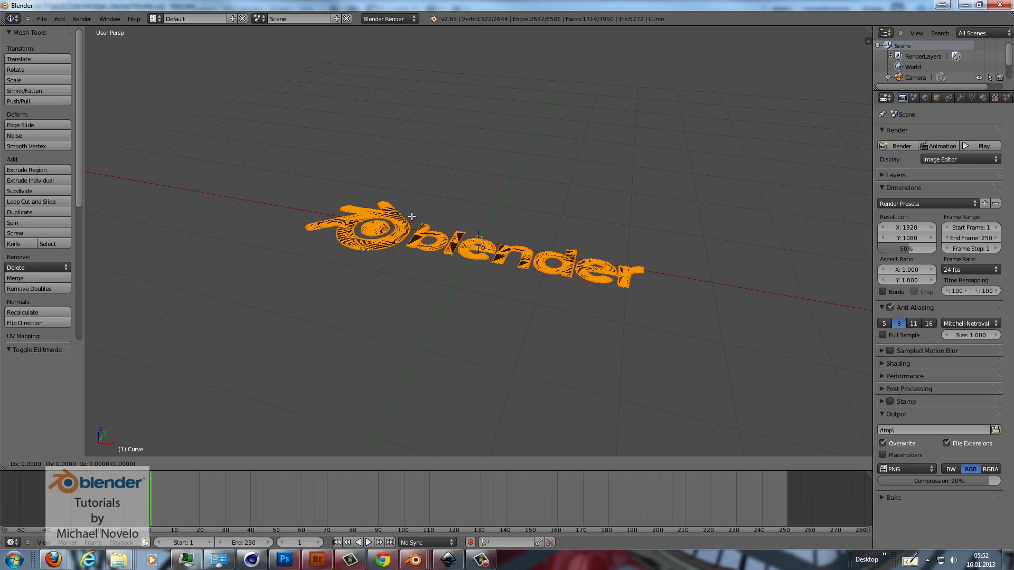
key("z")
left_click(411, 160)
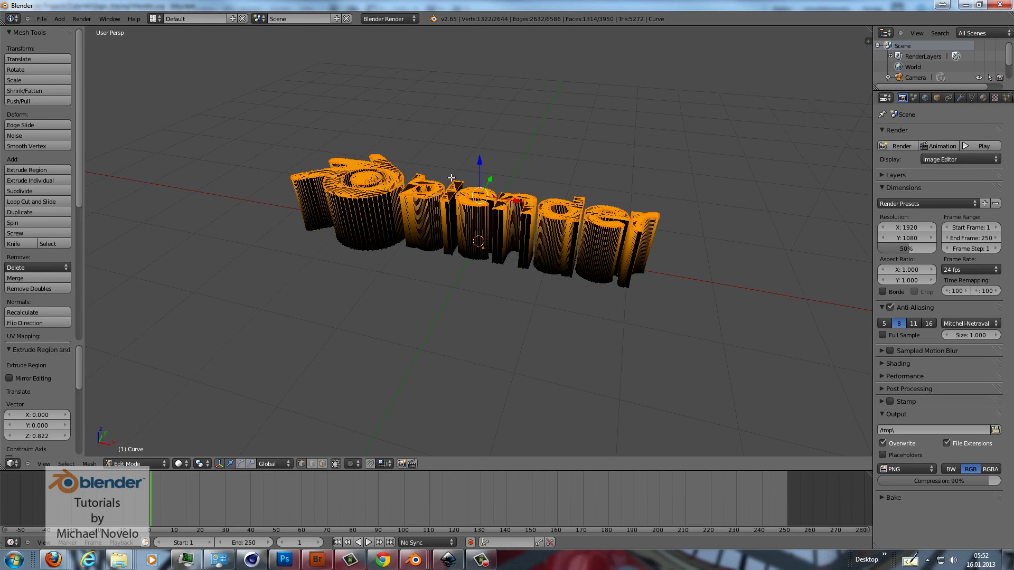
key("Tab")
middle_click_drag(556, 210, 419, 222)
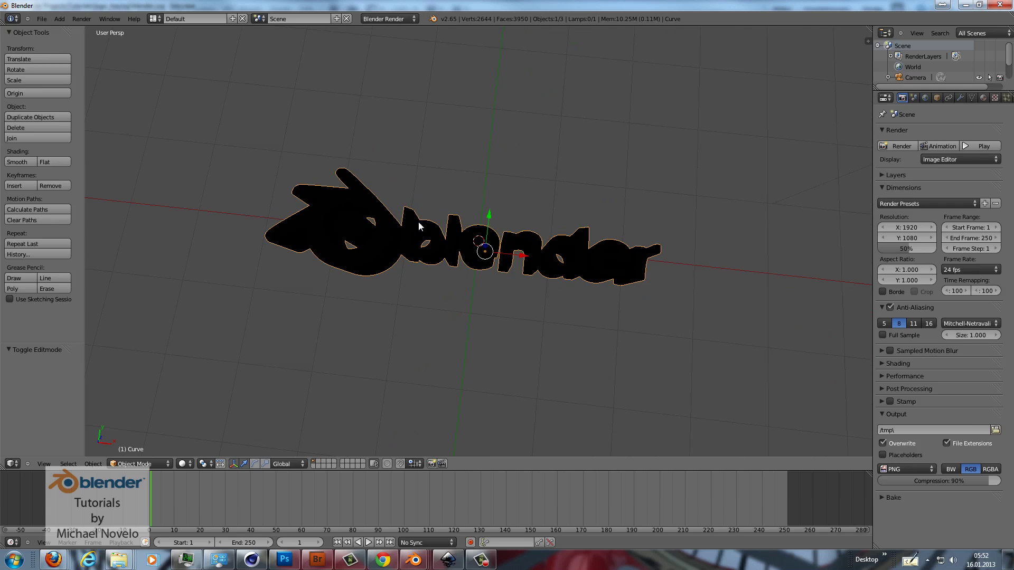
Swap the black SVGMat.001 material for a new light-grey Material.001
left_click(983, 98)
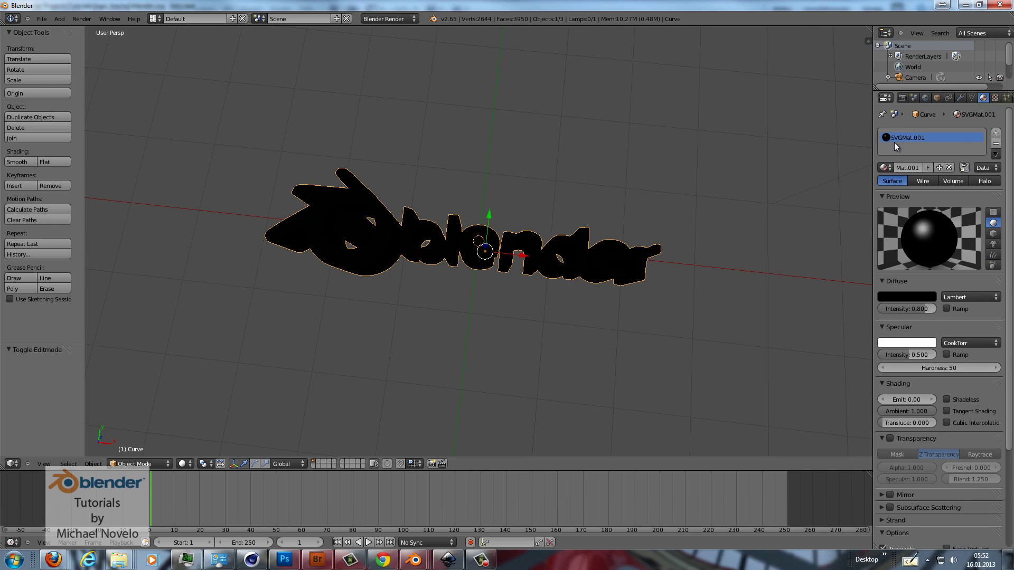
left_click(995, 145)
left_click(919, 165)
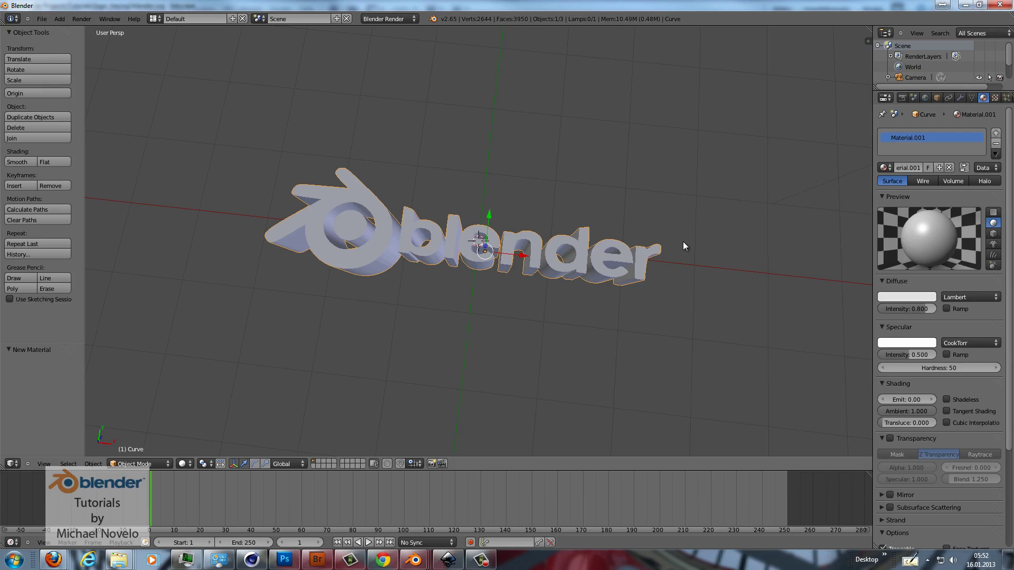
middle_click_drag(496, 241, 551, 170)
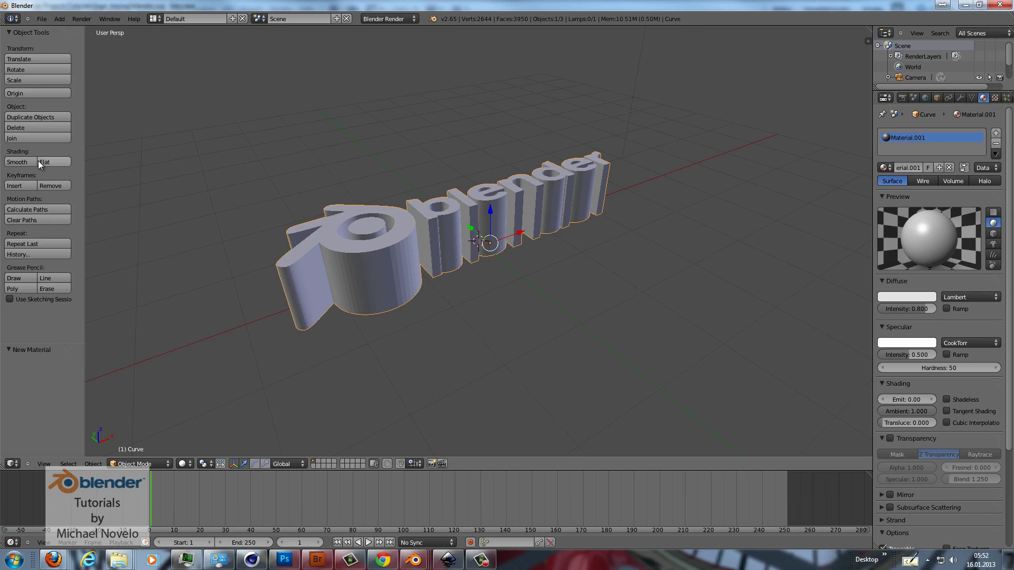
Smooth-shade the logo and add an Edge Split modifier with a 30° split angle
left_click(21, 162)
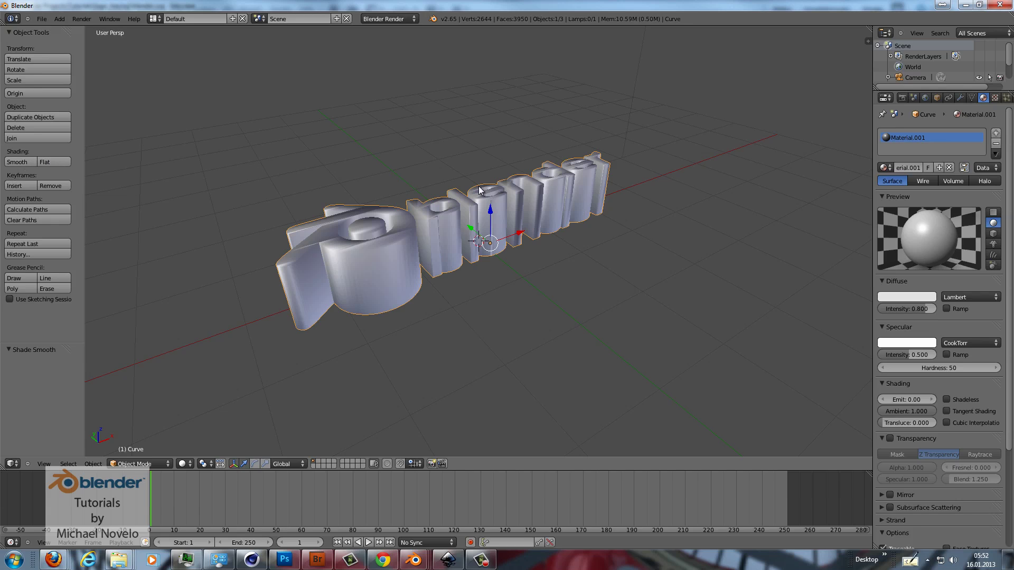
left_click(960, 98)
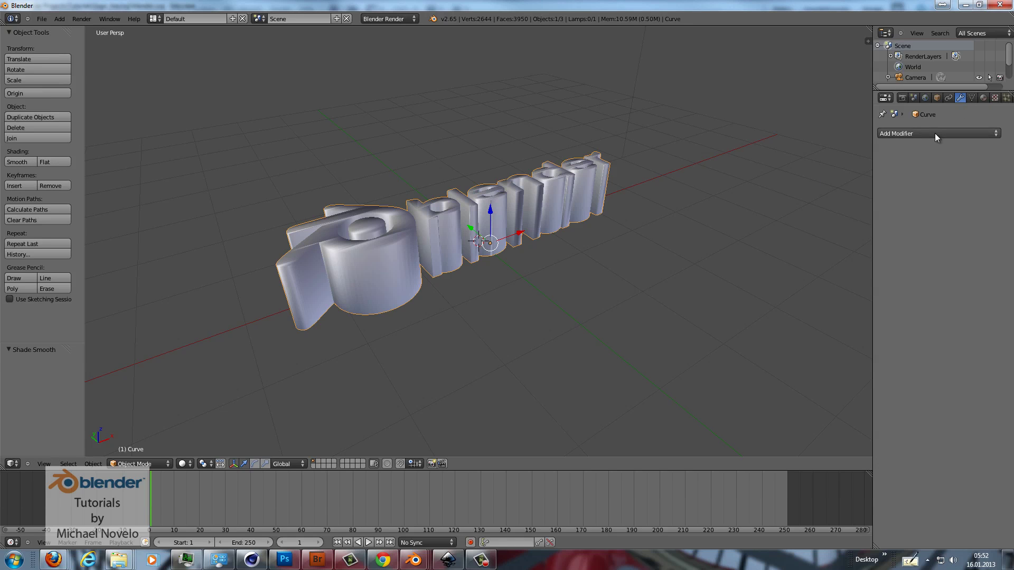
left_click(935, 133)
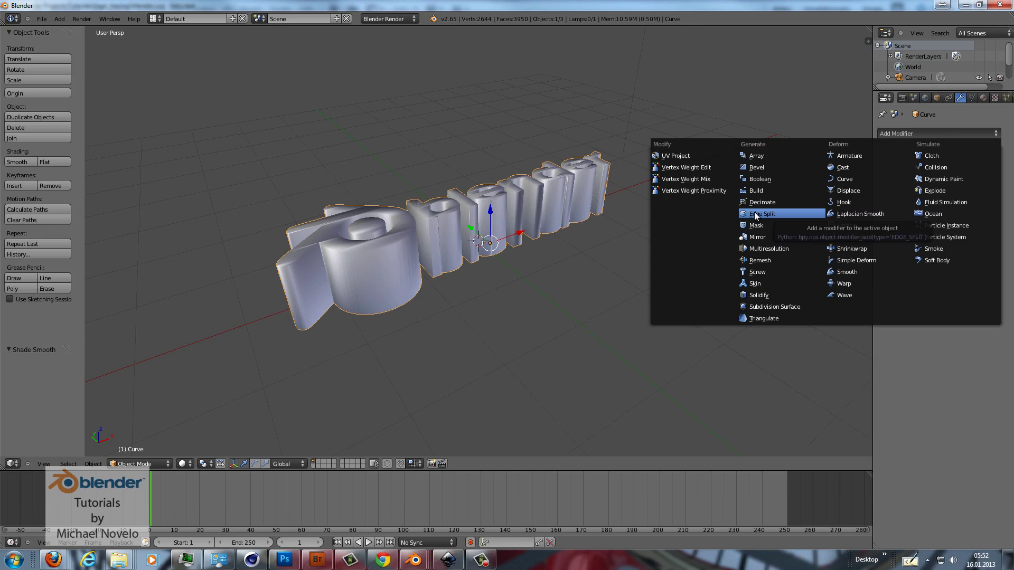
left_click(755, 214)
middle_click_drag(708, 186, 629, 245)
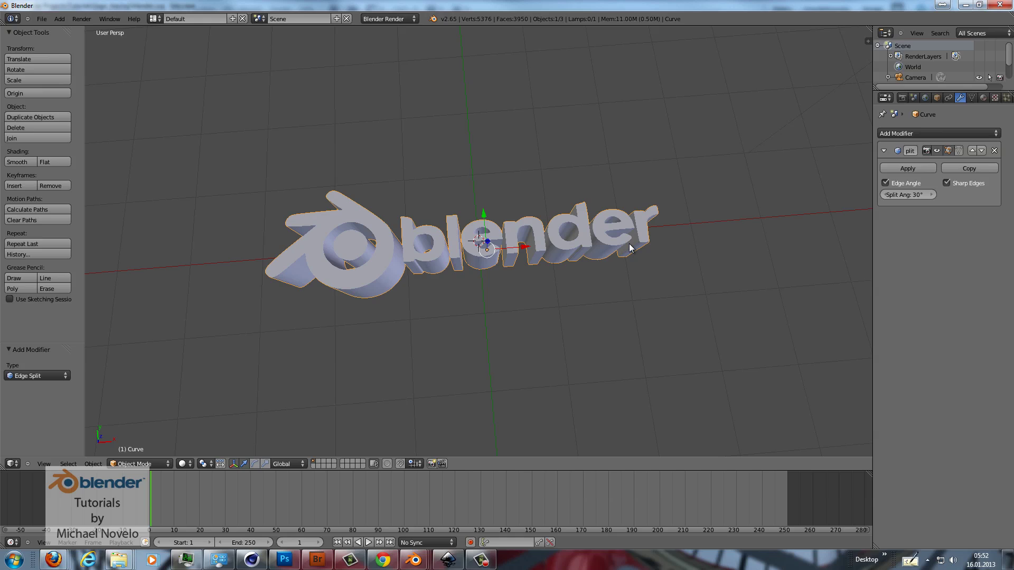